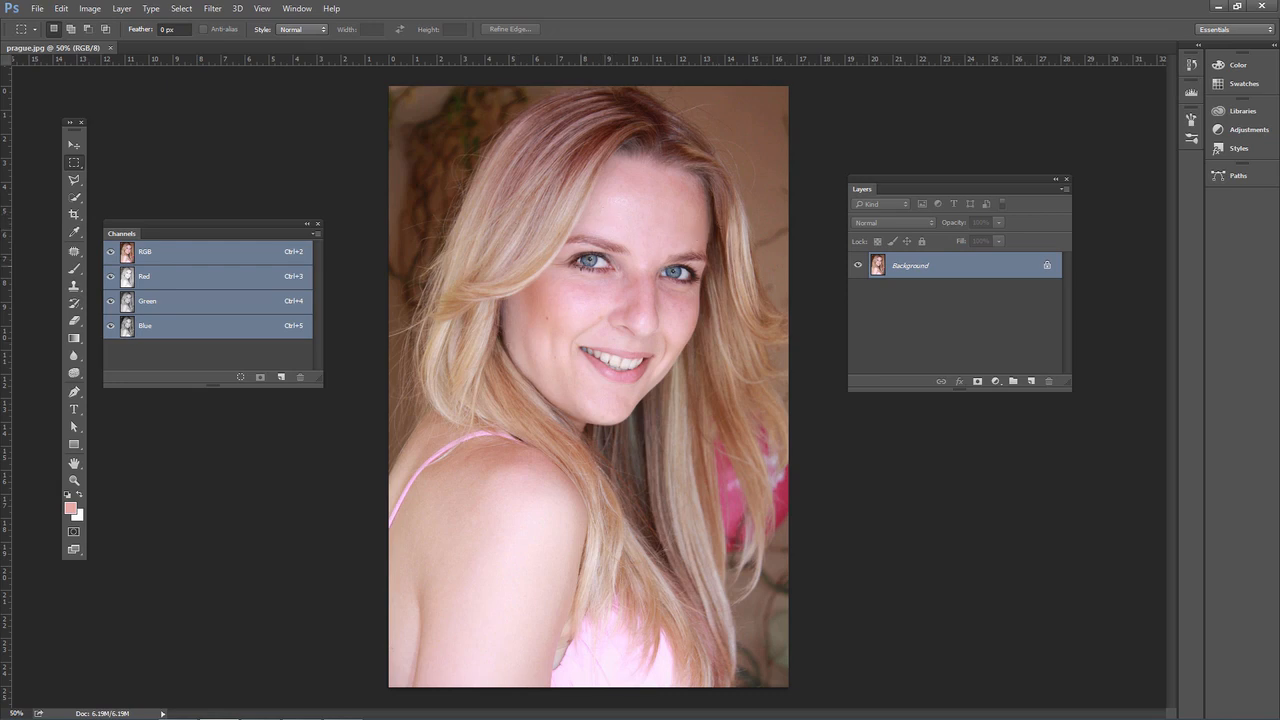
Step: Compare the portrait's Red, Green and Blue channels one at a time
{"action": "left_click", "coordinate": [74, 269]}
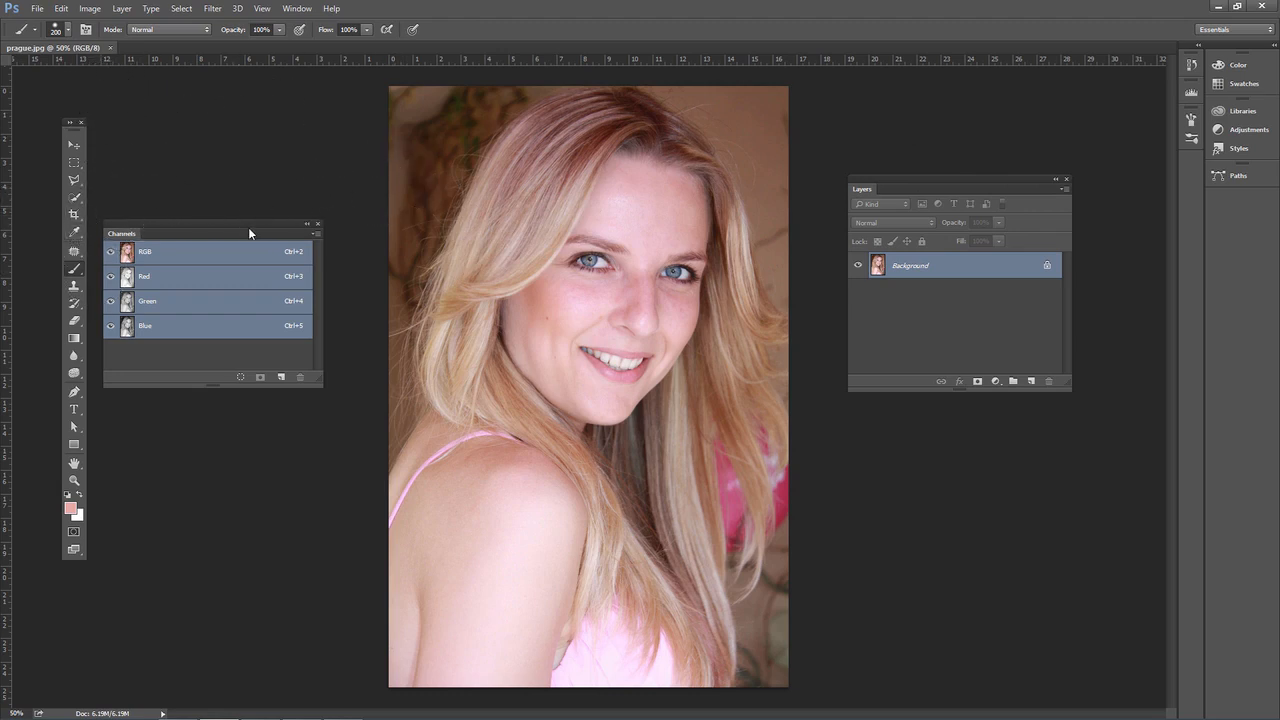
{"action": "left_click_drag", "start_coordinate": [250, 233], "coordinate": [268, 220]}
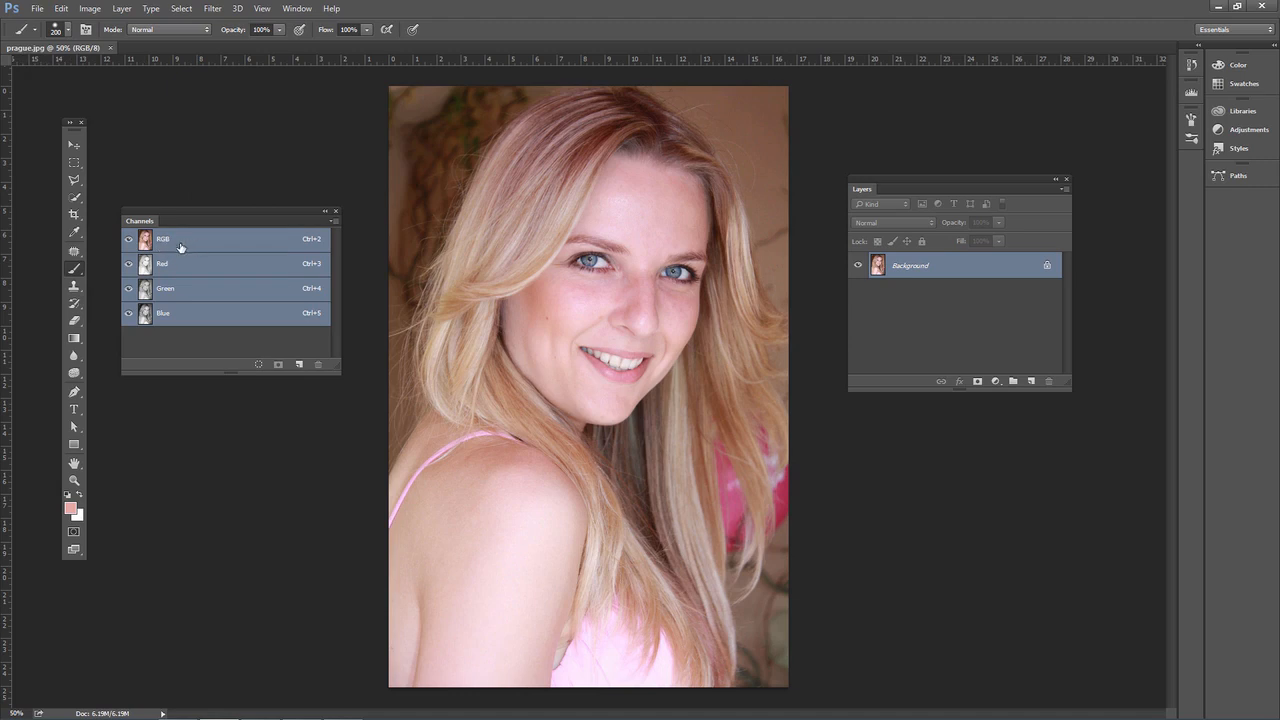
{"action": "left_click", "coordinate": [198, 266]}
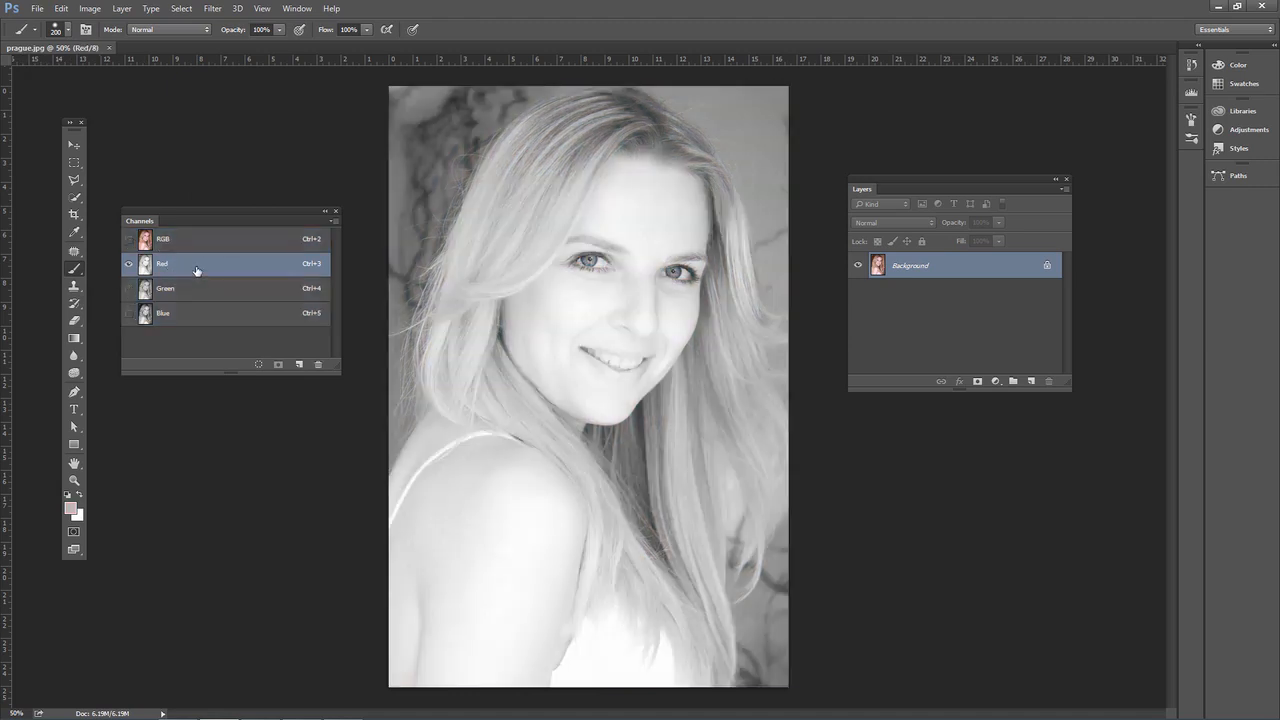
{"action": "left_click", "coordinate": [188, 290]}
{"action": "left_click", "coordinate": [183, 316]}
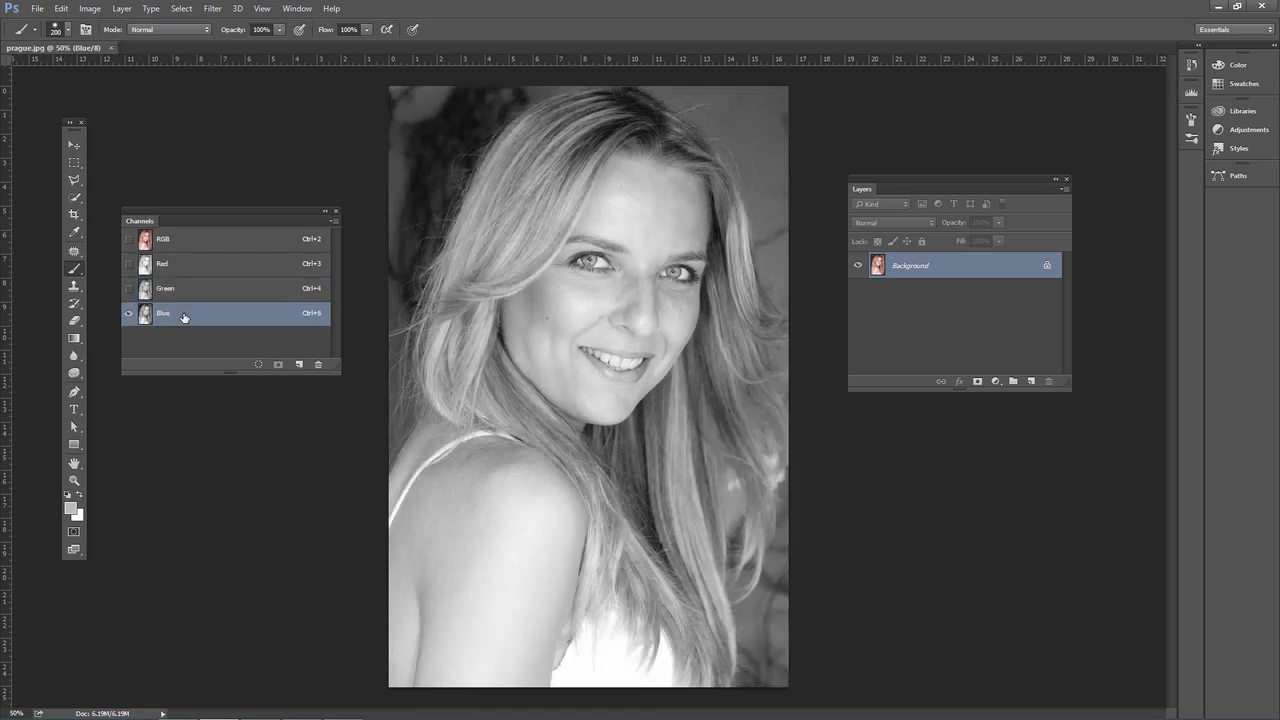
{"action": "left_click", "coordinate": [187, 270]}
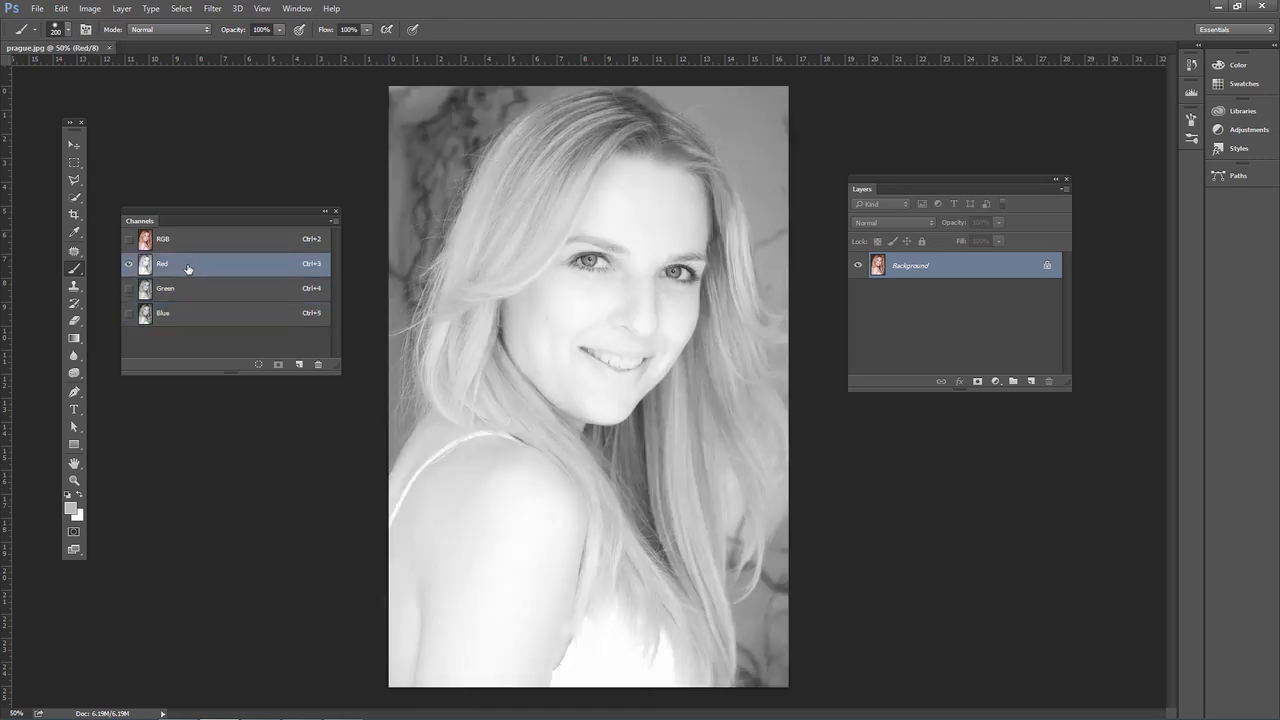
{"action": "left_click", "coordinate": [195, 296]}
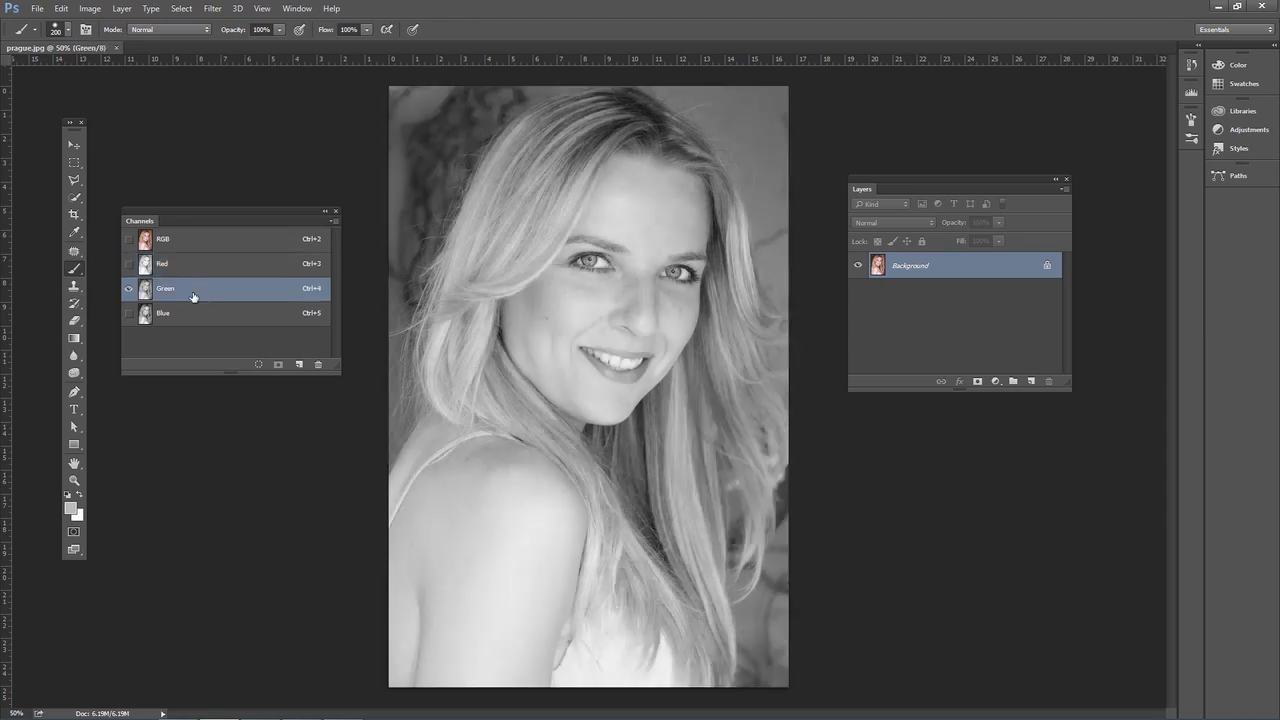
{"action": "left_click", "coordinate": [186, 315]}
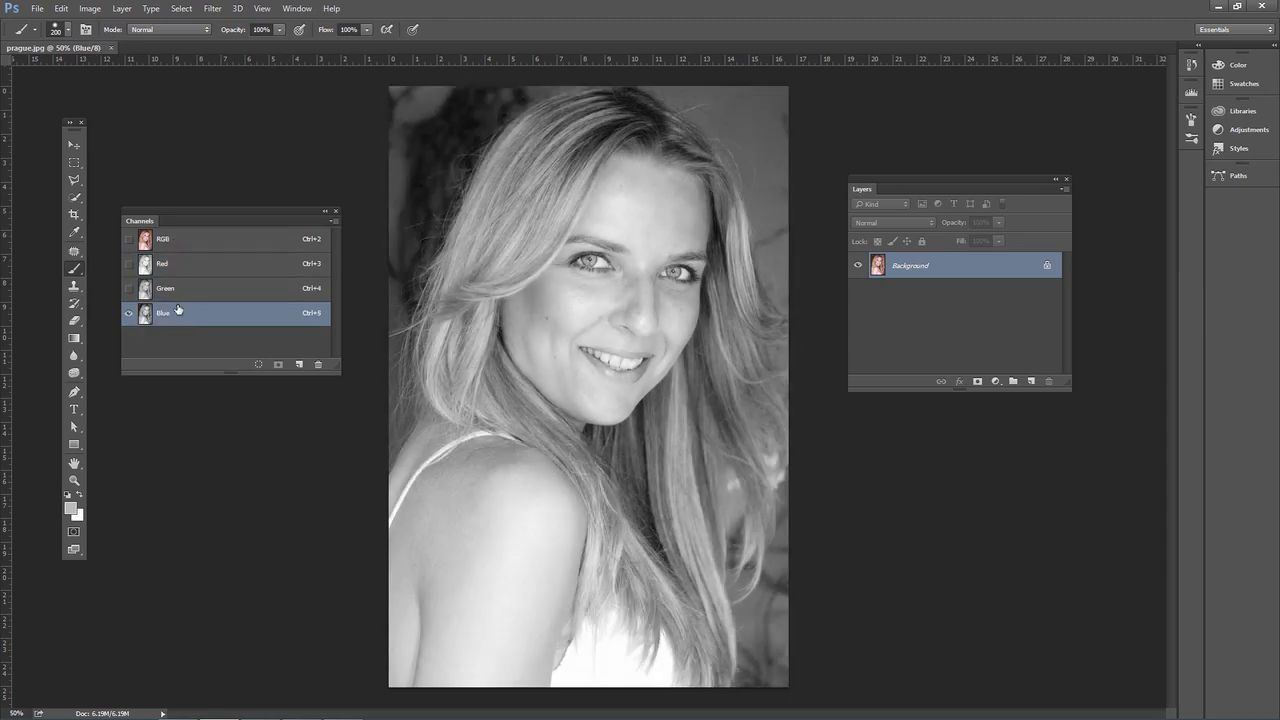
{"action": "left_click", "coordinate": [195, 289]}
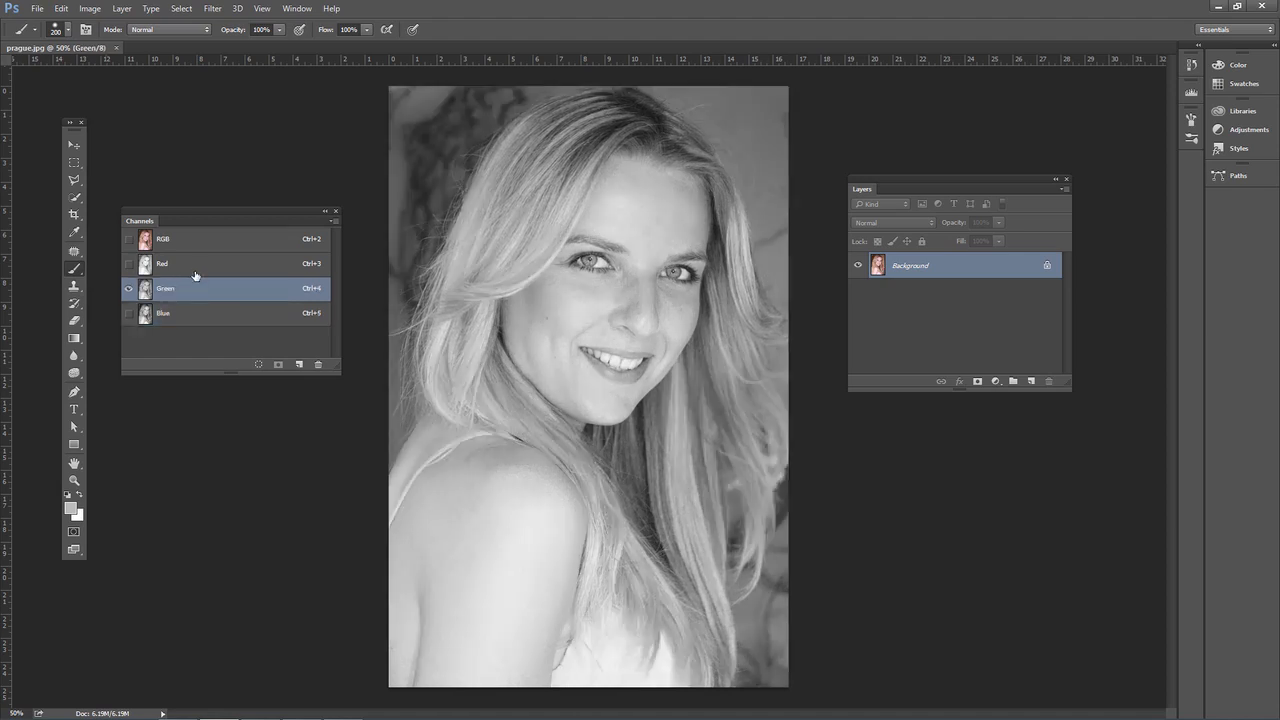
{"action": "left_click", "coordinate": [195, 265]}
{"action": "left_click", "coordinate": [182, 313]}
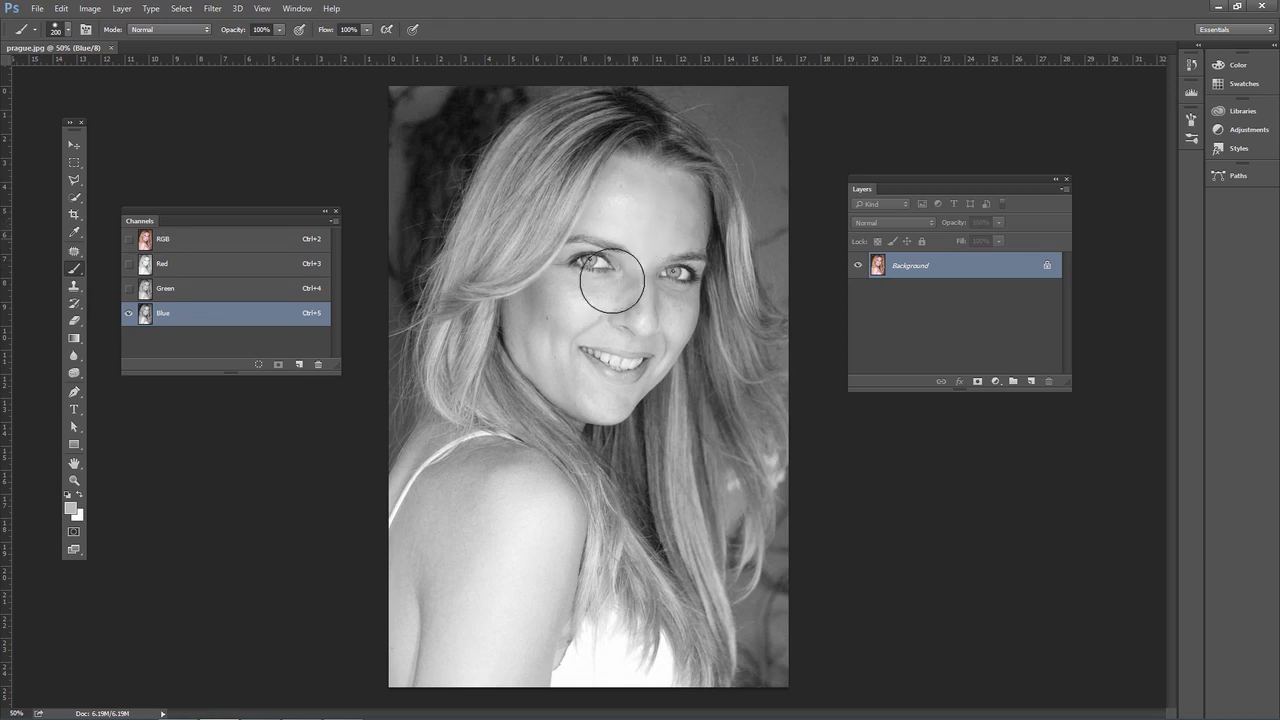
{"action": "left_click", "coordinate": [189, 289]}
{"action": "left_click", "coordinate": [189, 267]}
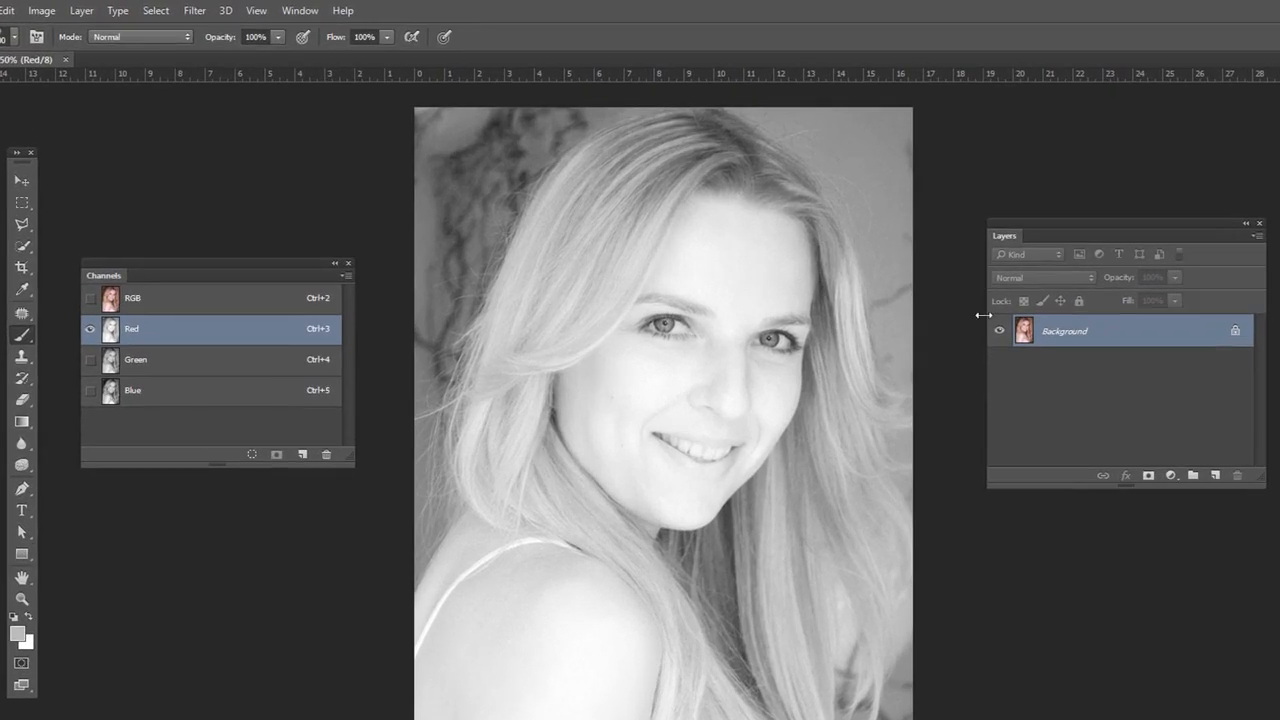
Step: Isolate the Red channel, select the entire image area and copy it
{"action": "key", "text": "m"}
{"action": "key", "text": "ctrl+2"}
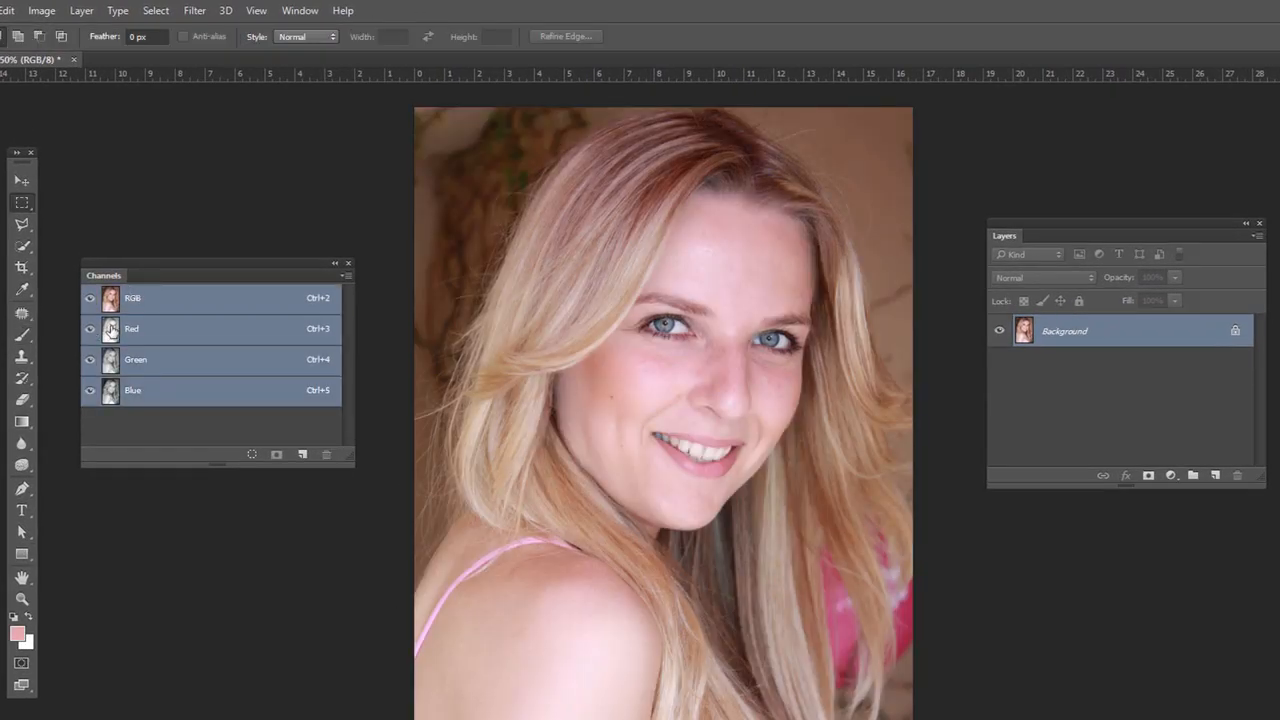
{"action": "left_click", "coordinate": [112, 331]}
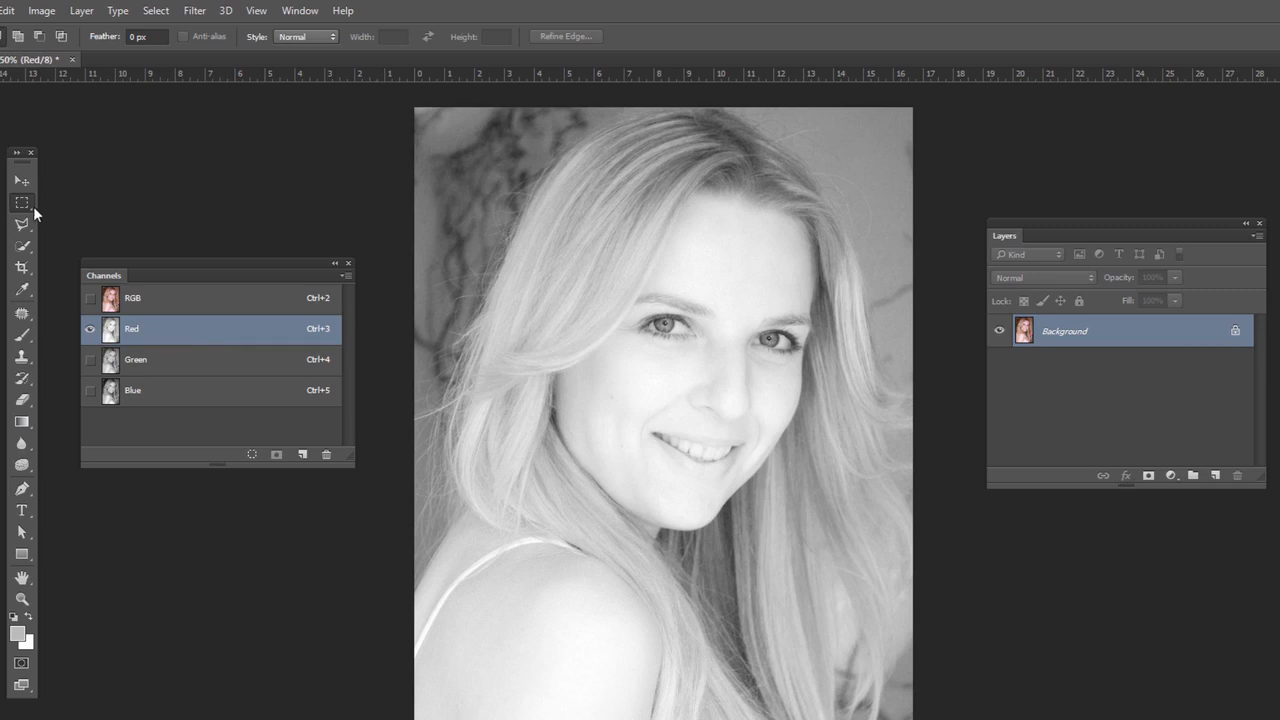
{"action": "left_click", "coordinate": [152, 12]}
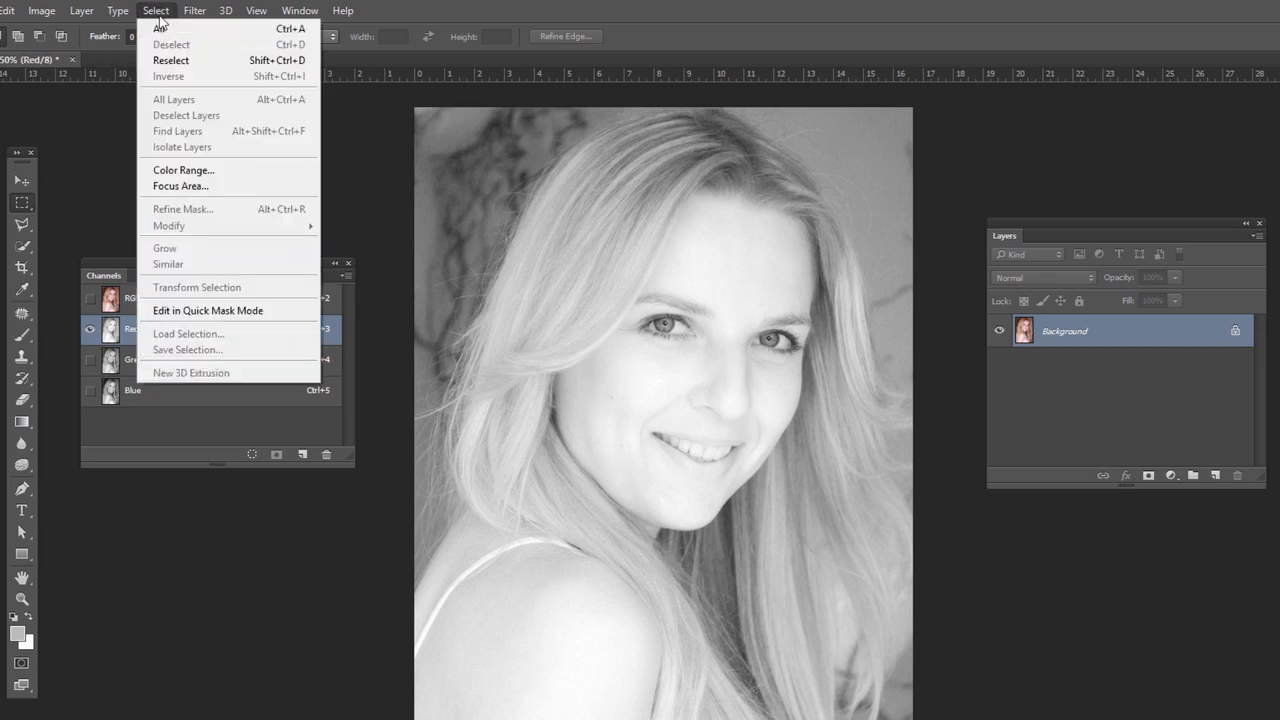
{"action": "left_click", "coordinate": [160, 30]}
{"action": "left_click_drag", "start_coordinate": [407, 101], "coordinate": [912, 715]}
{"action": "left_click", "coordinate": [22, 203]}
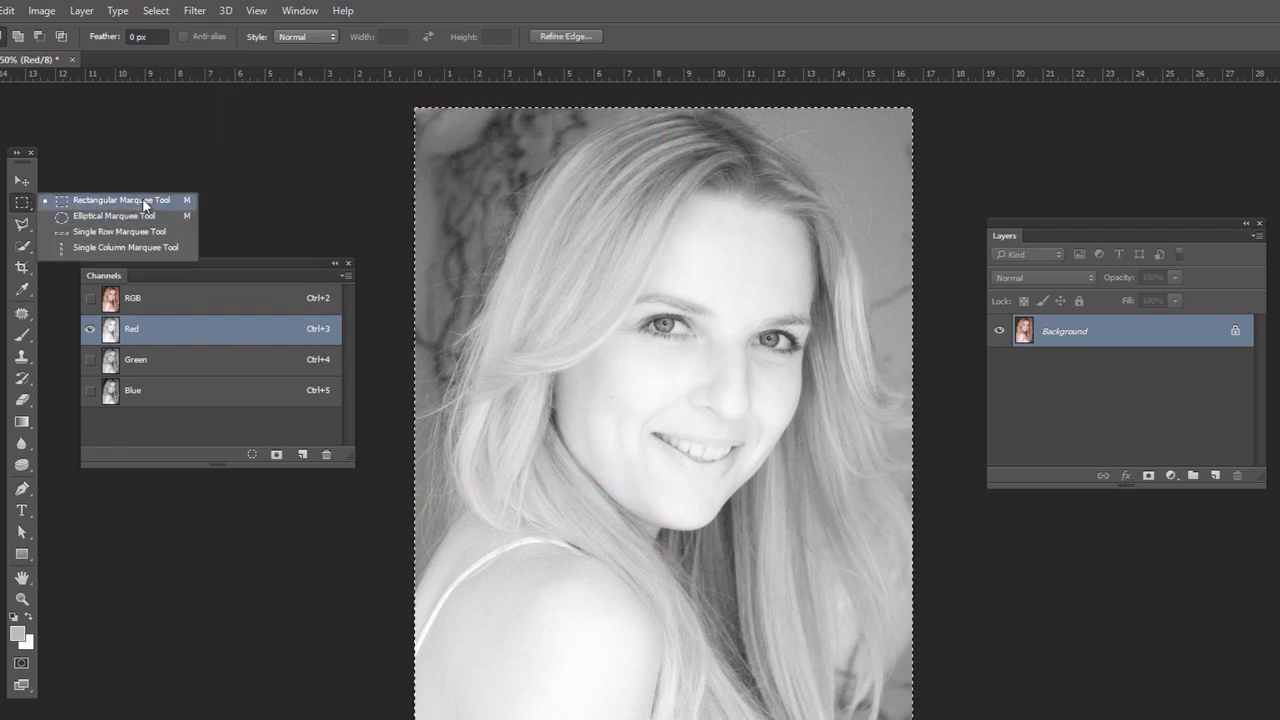
{"action": "left_click", "coordinate": [12, 204]}
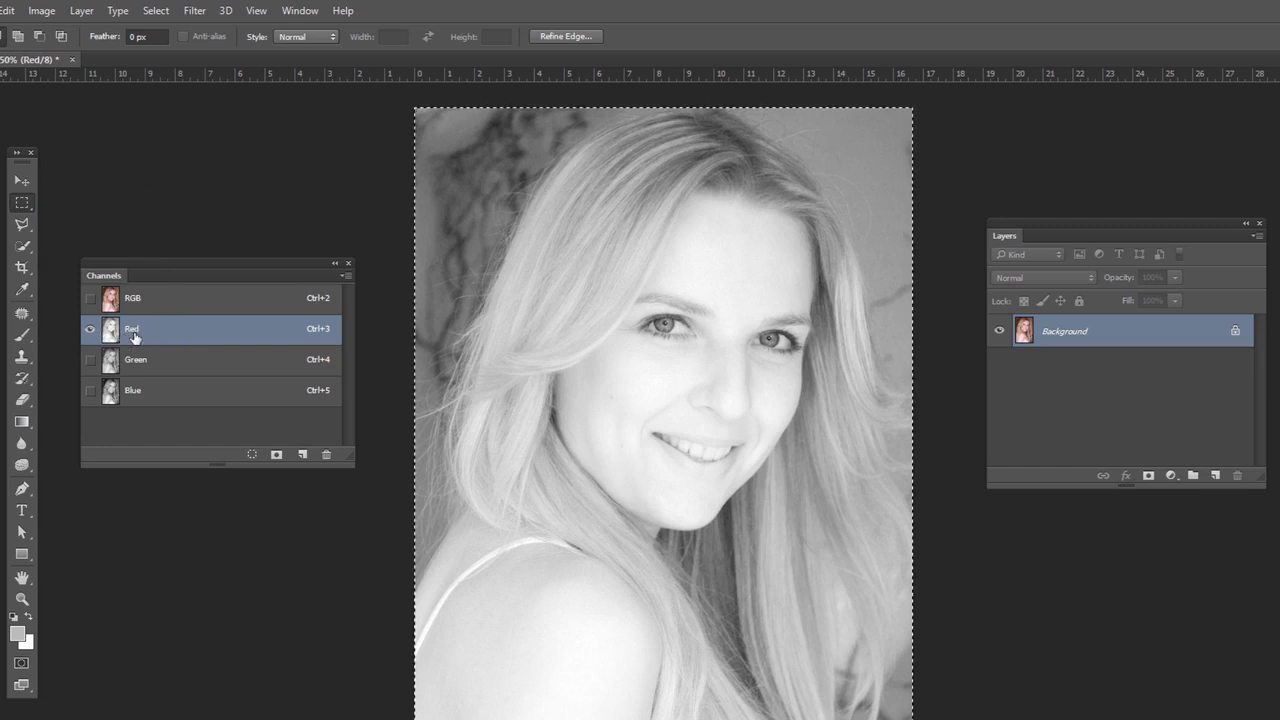
{"action": "left_click", "coordinate": [8, 10]}
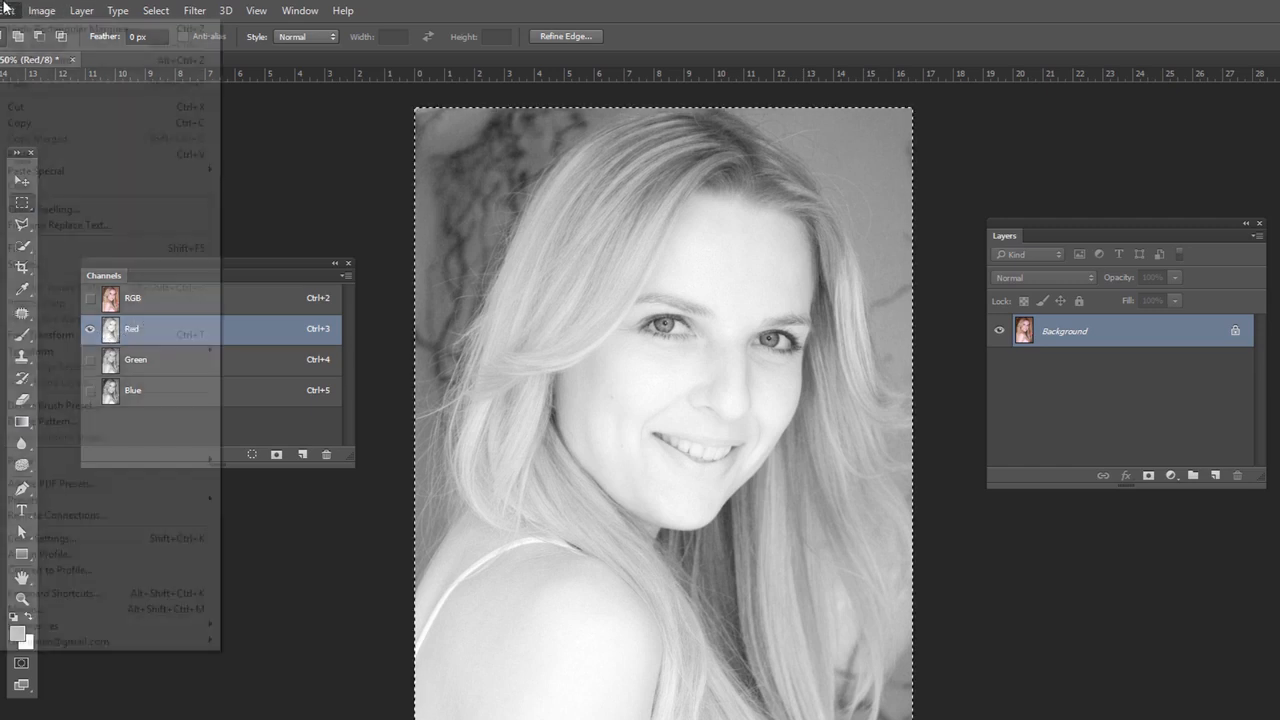
{"action": "left_click", "coordinate": [46, 121]}
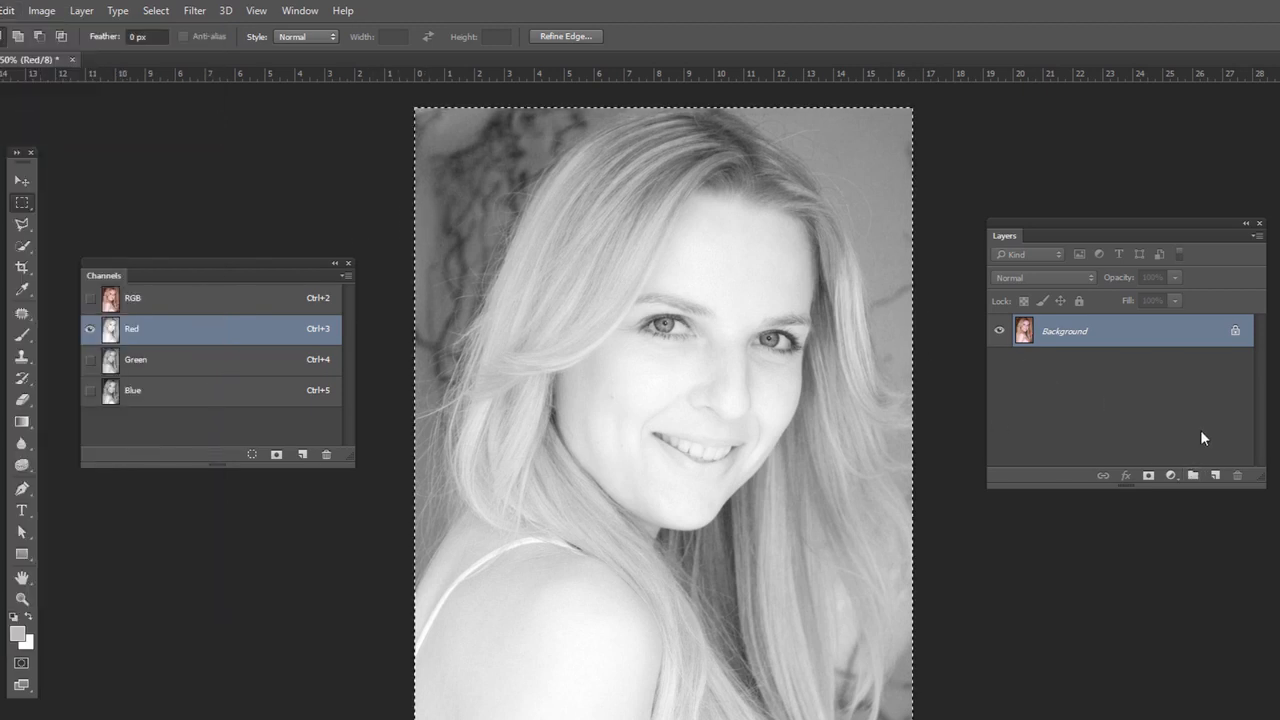
Step: Create a new layer above the Background and paste the copied Red channel into it
{"action": "left_click", "coordinate": [1214, 476]}
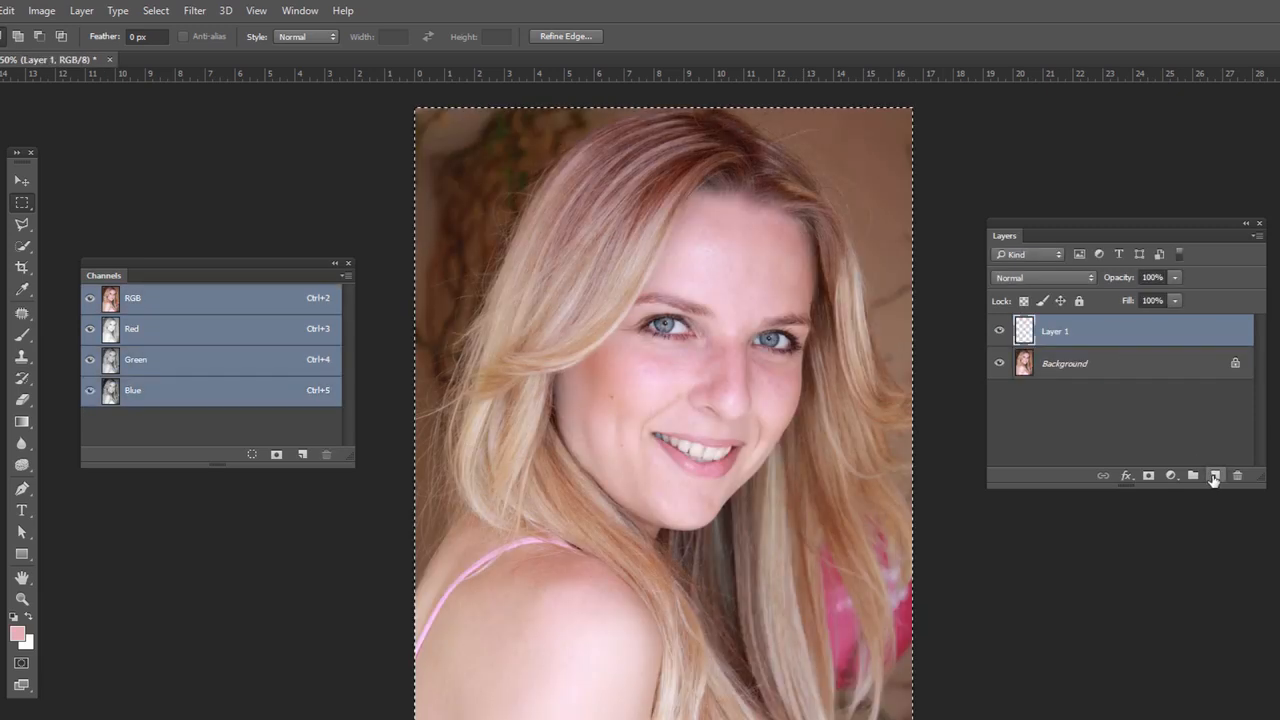
{"action": "left_click", "coordinate": [8, 10]}
{"action": "left_click", "coordinate": [68, 154]}
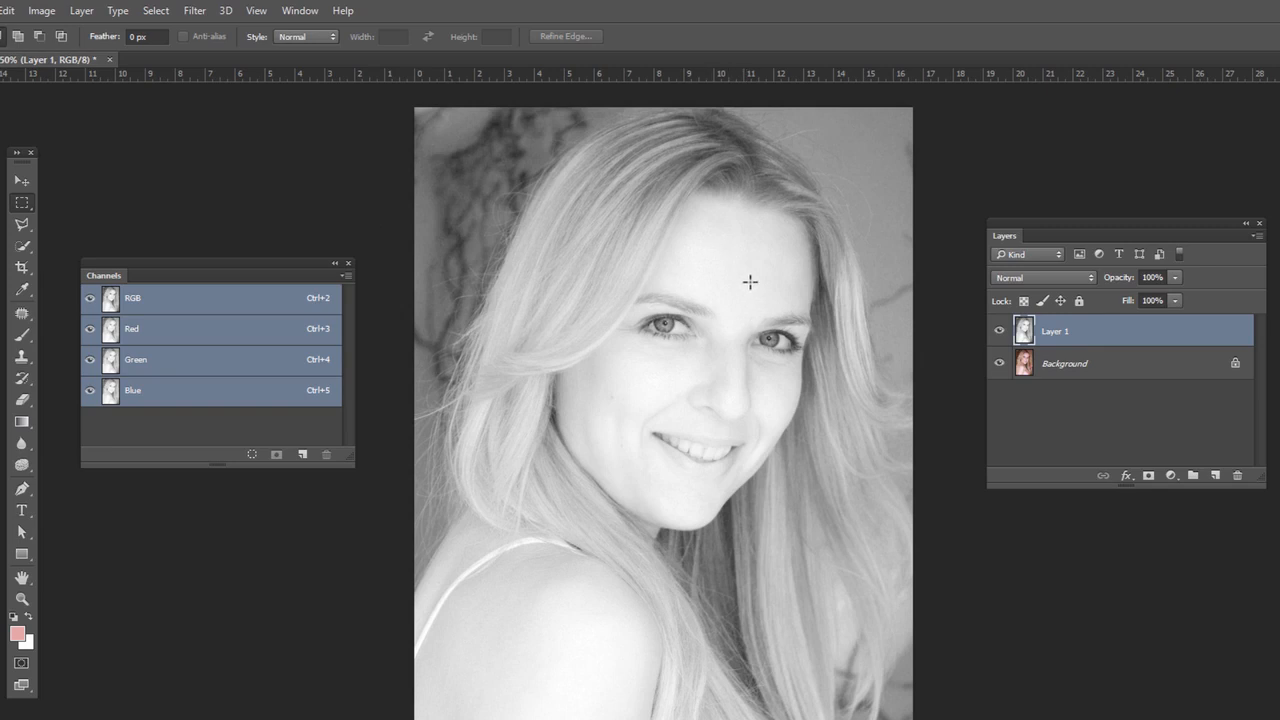
Step: Compare the individual color channels of Layer 1 with those of the Background layer
{"action": "left_click", "coordinate": [135, 333]}
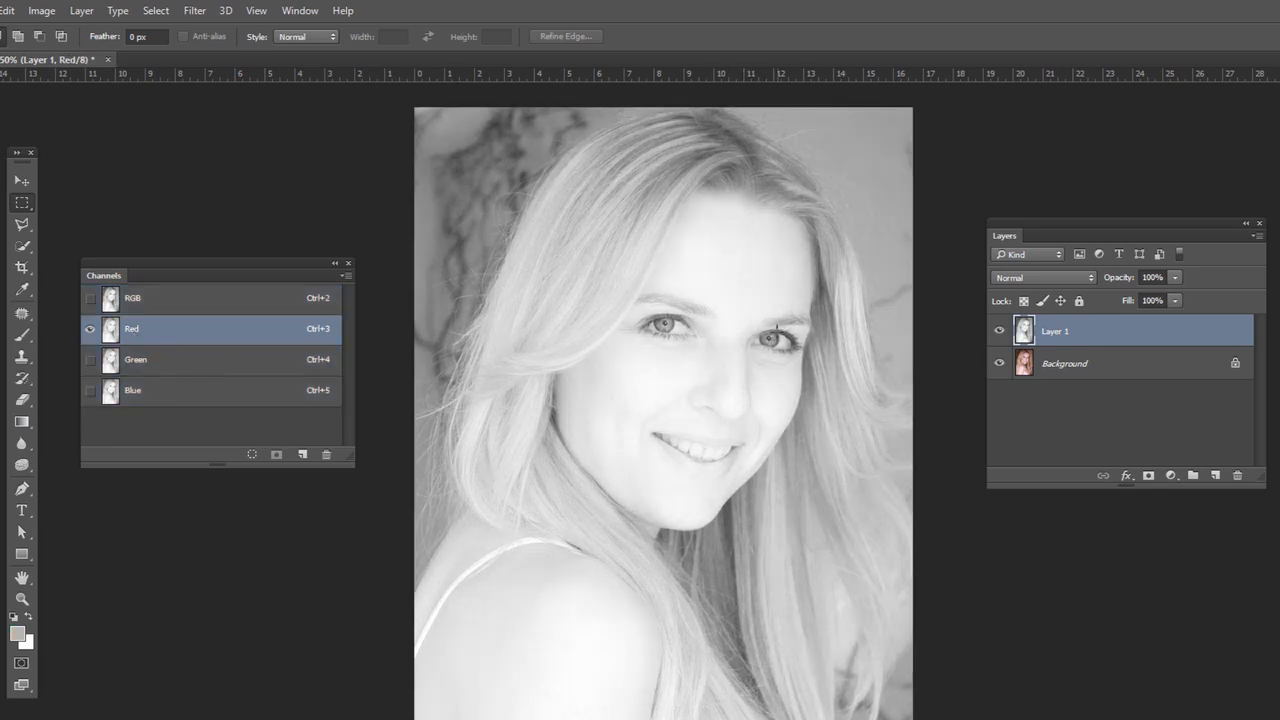
{"action": "left_click", "coordinate": [220, 296]}
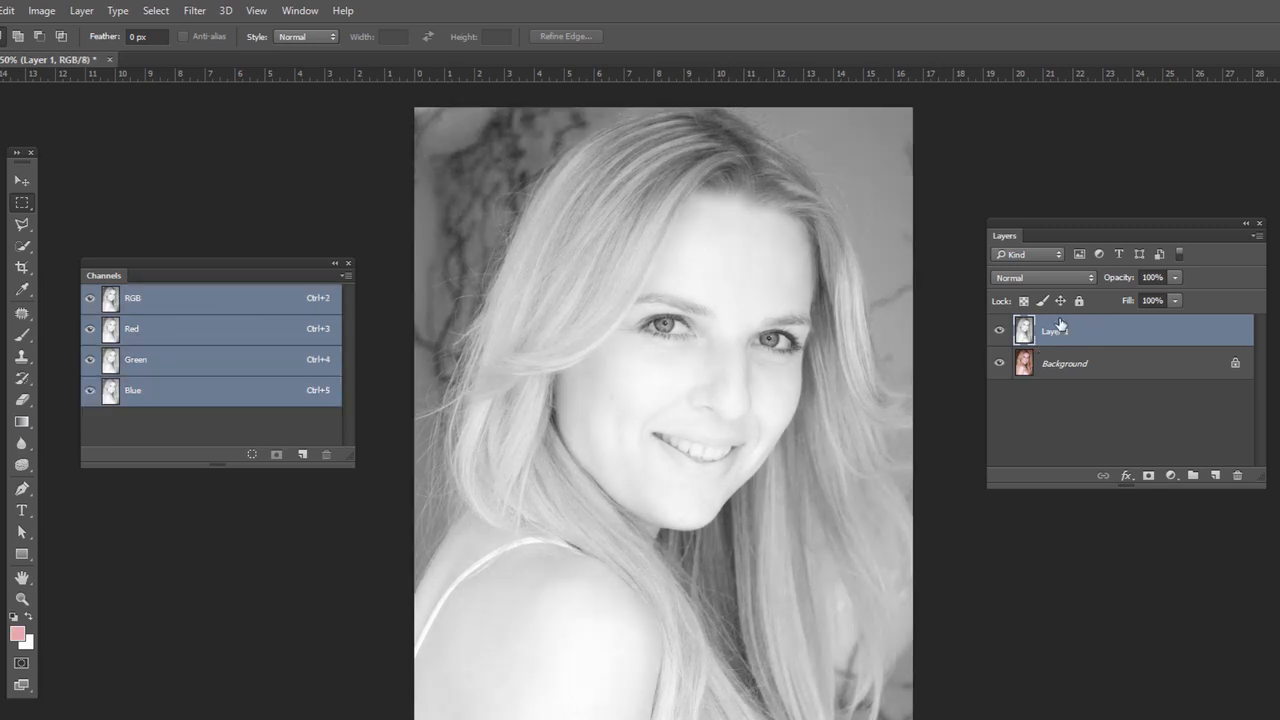
{"action": "left_click", "coordinate": [184, 368]}
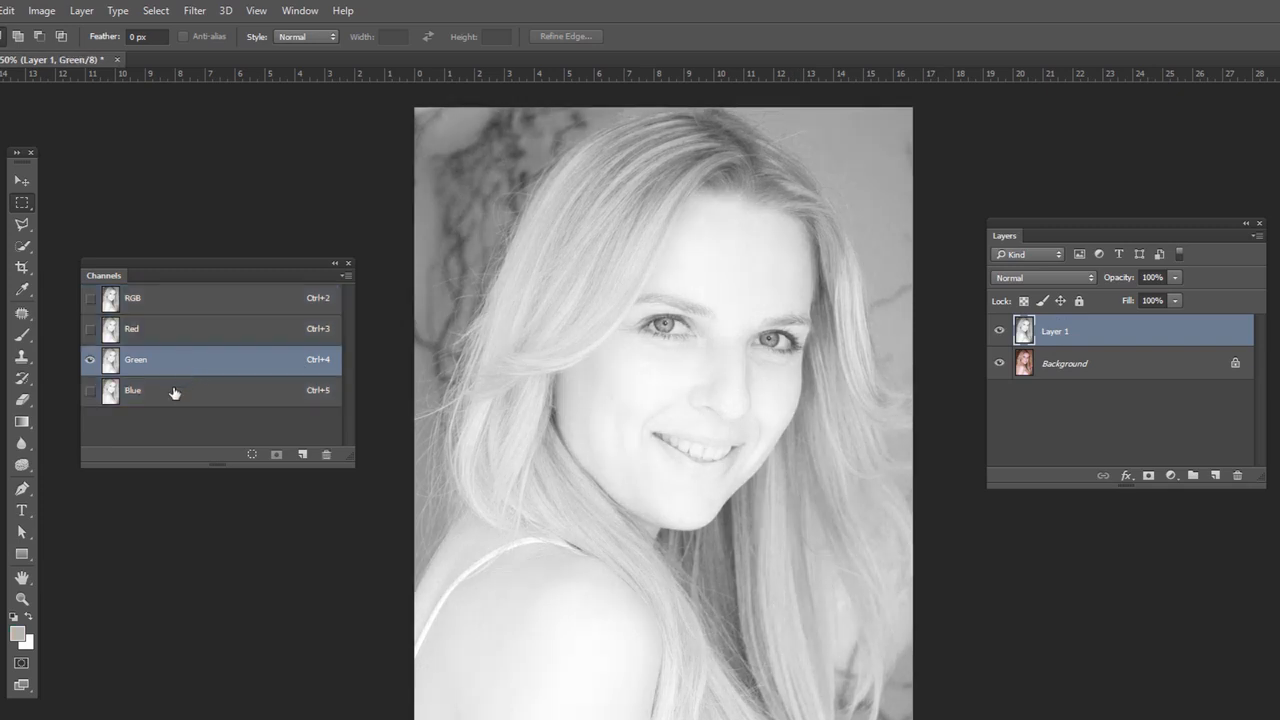
{"action": "left_click", "coordinate": [999, 331]}
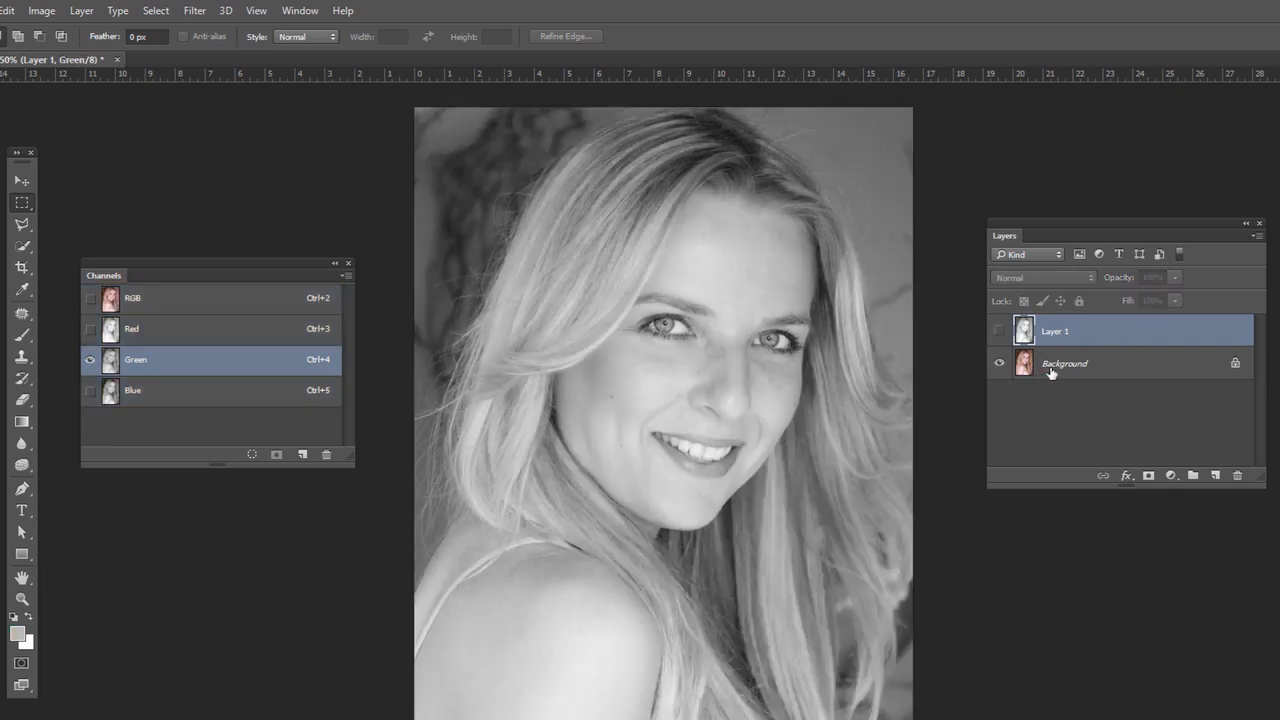
{"action": "left_click", "coordinate": [1050, 368]}
{"action": "left_click", "coordinate": [152, 364]}
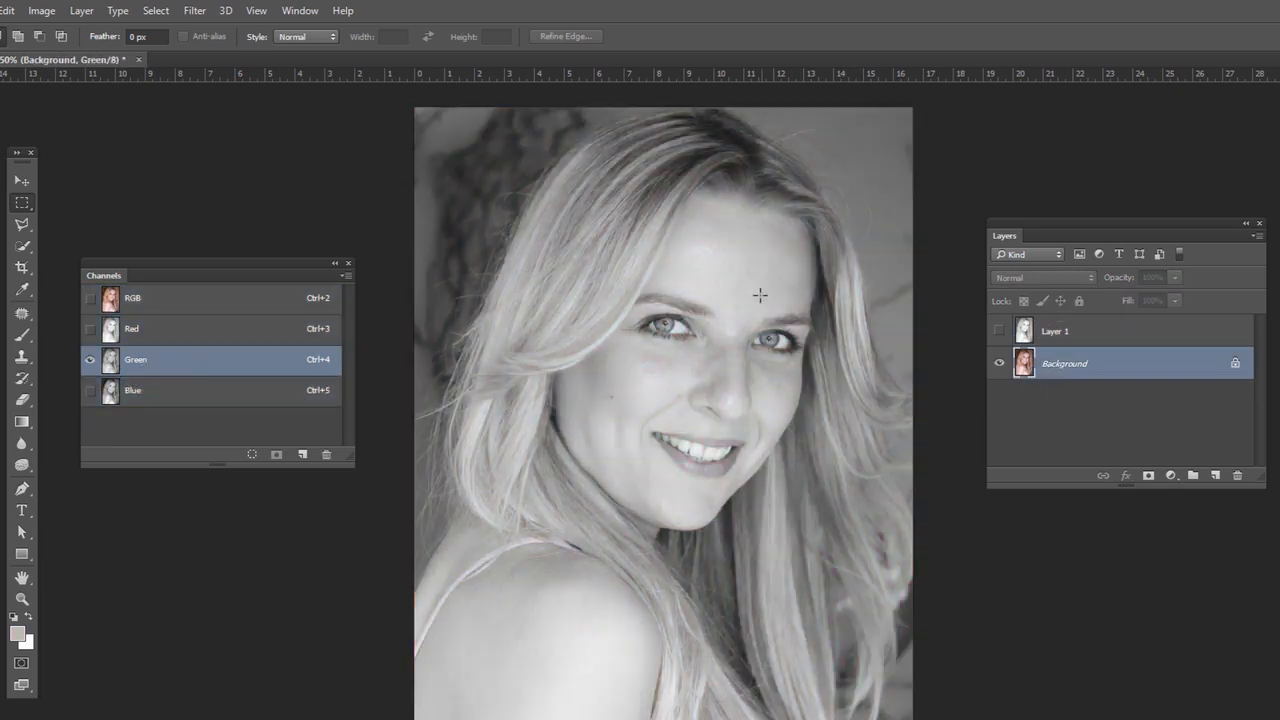
{"action": "left_click", "coordinate": [197, 389]}
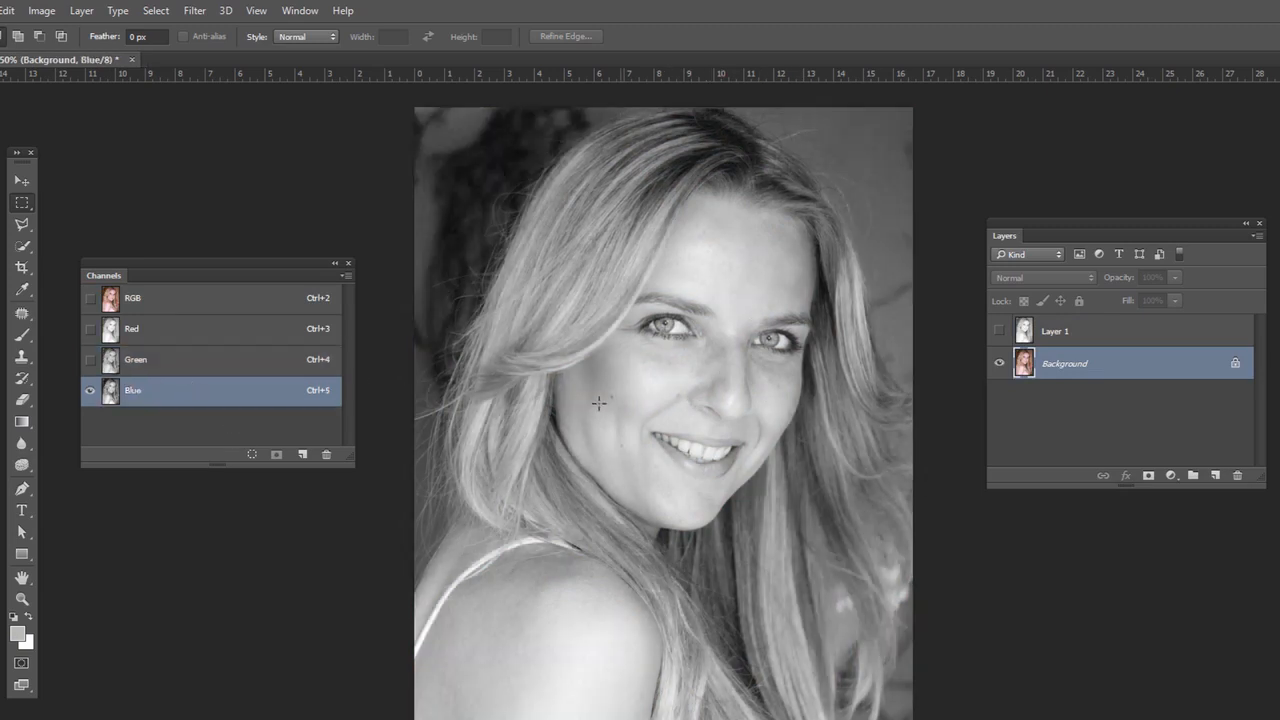
{"action": "left_click", "coordinate": [228, 337]}
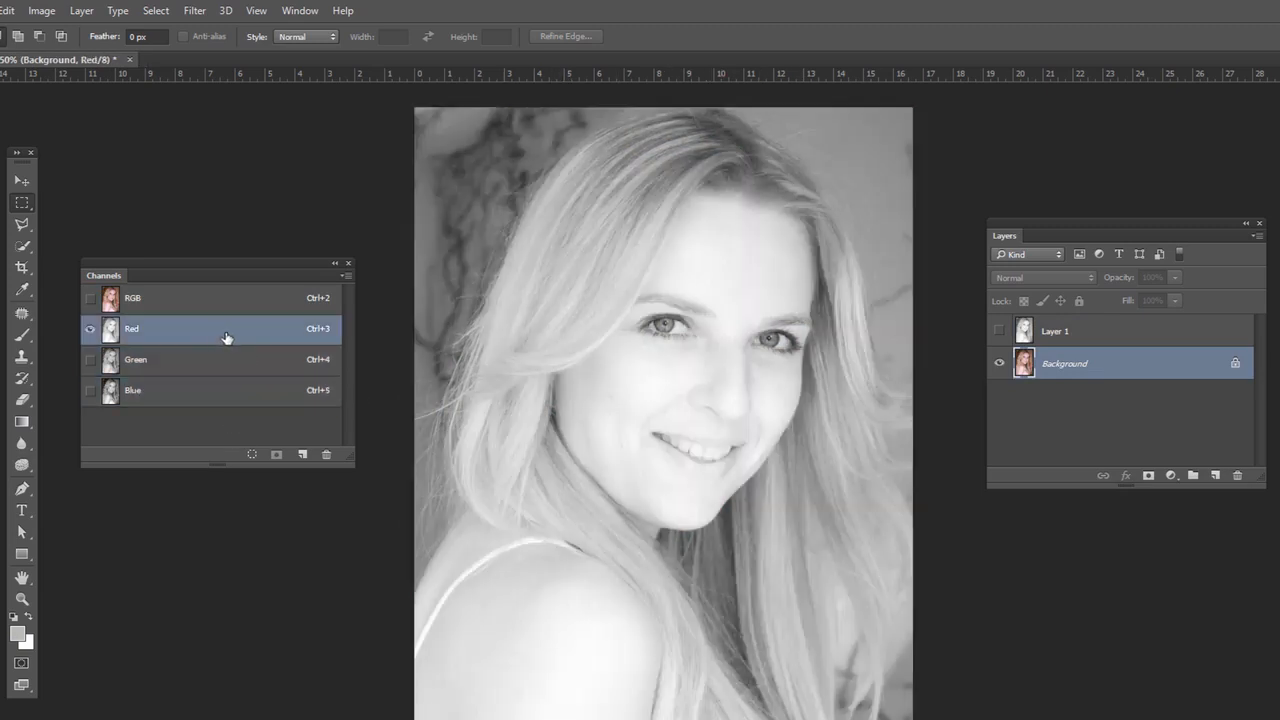
{"action": "left_click", "coordinate": [168, 310]}
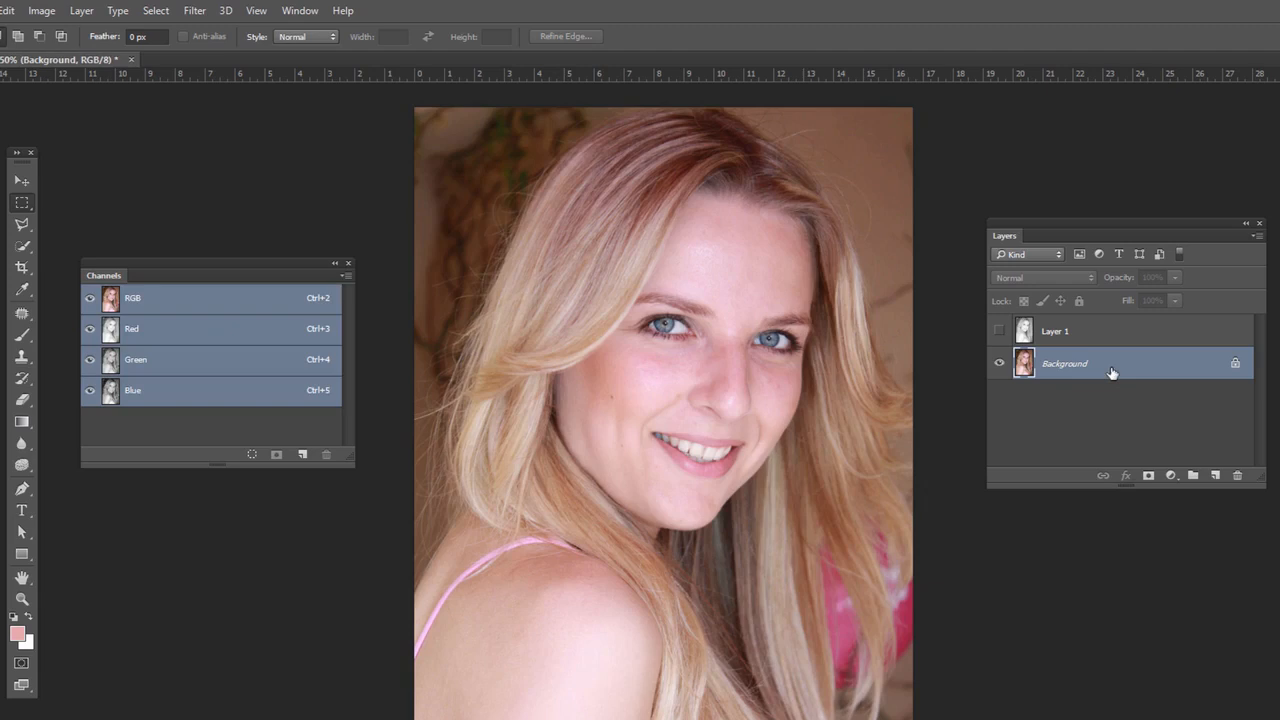
Step: Alternate the visibility of Layer 1 and the Background to compare the grayscale copy with the color photo and its Red channel
{"action": "left_click", "coordinate": [999, 363]}
{"action": "left_click", "coordinate": [999, 330]}
{"action": "left_click", "coordinate": [1042, 333]}
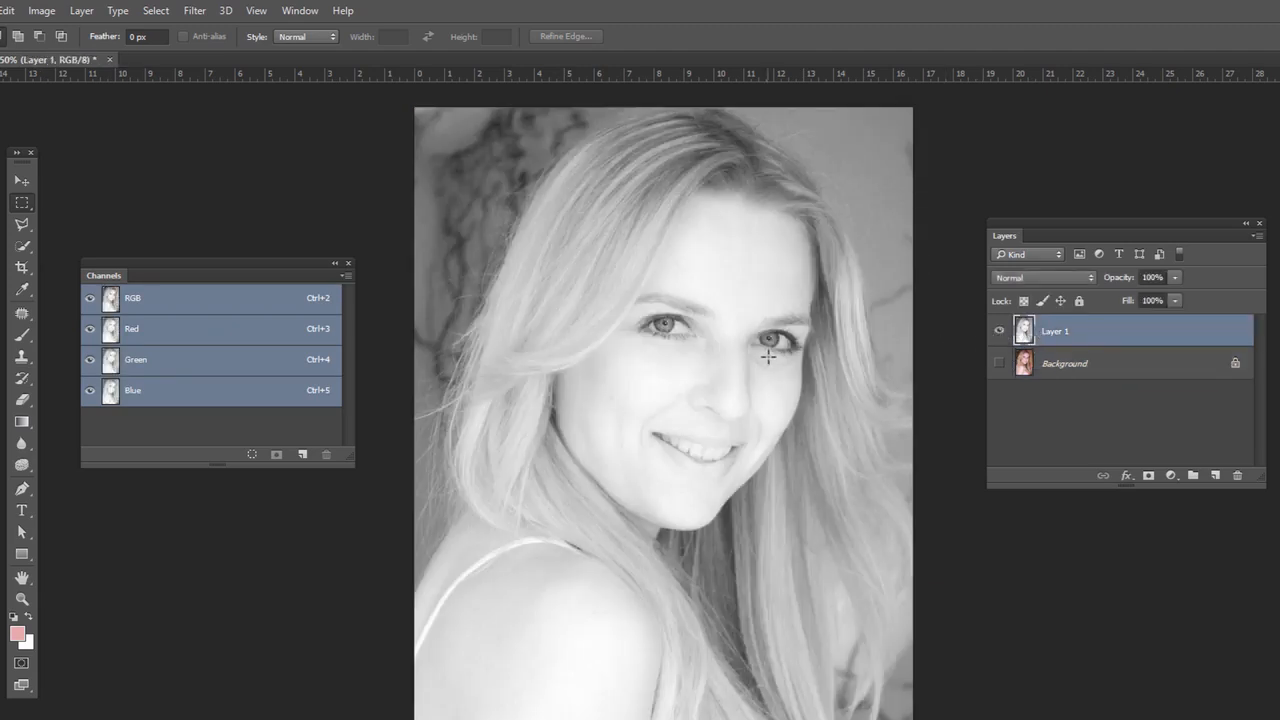
{"action": "left_click", "coordinate": [1048, 366]}
{"action": "left_click", "coordinate": [999, 330]}
{"action": "left_click", "coordinate": [999, 363]}
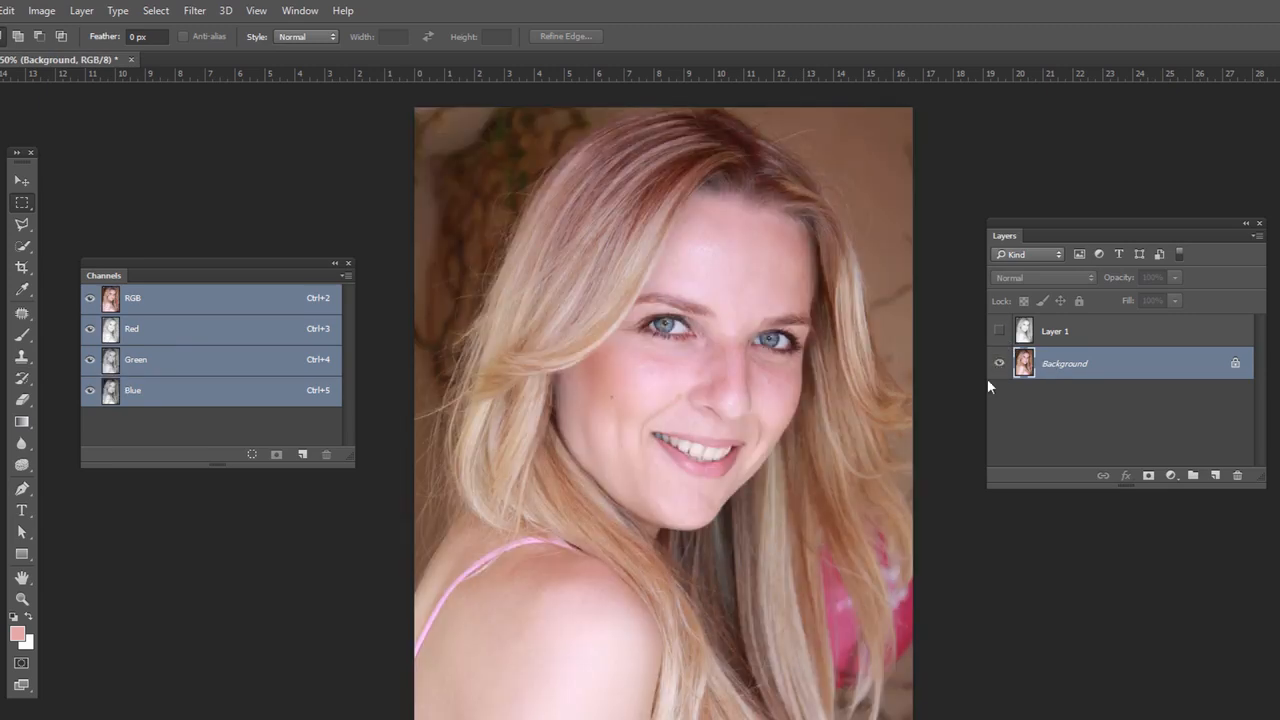
{"action": "left_click", "coordinate": [149, 331]}
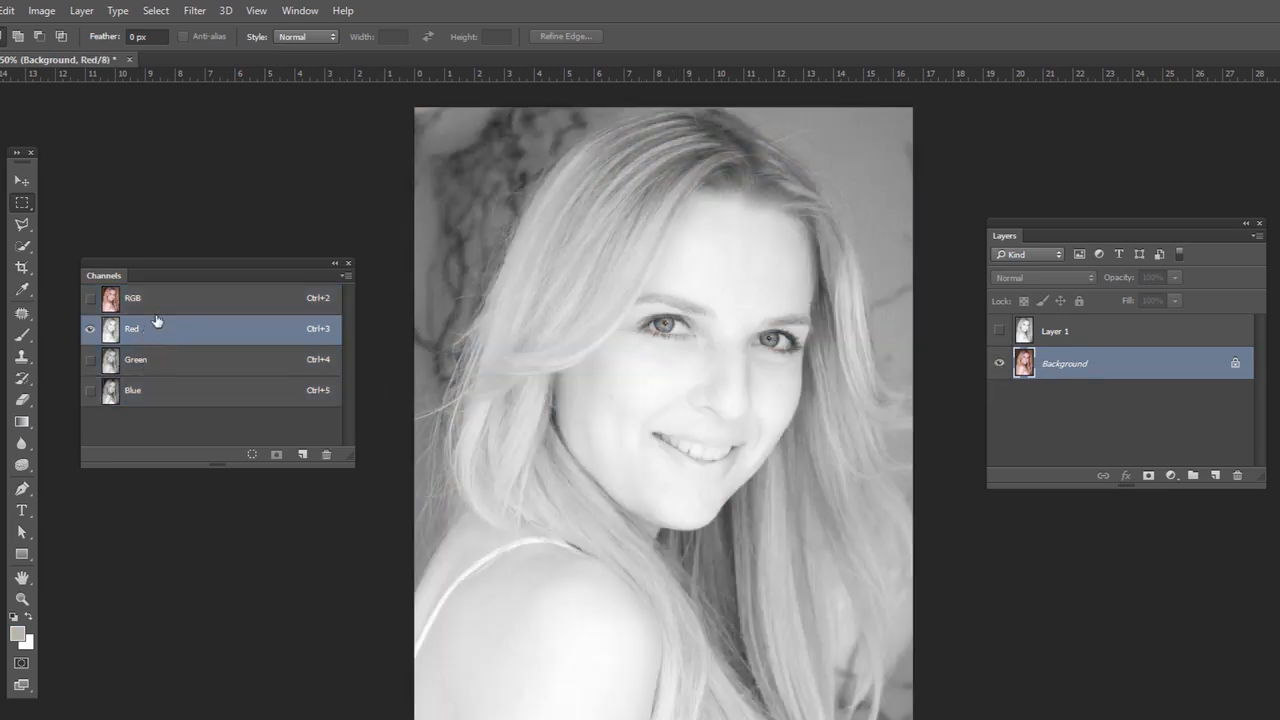
{"action": "left_click", "coordinate": [226, 312]}
Step: Show Layer 1 and blend it over the photo in Overlay mode at 50% opacity
{"action": "left_click", "coordinate": [1028, 328]}
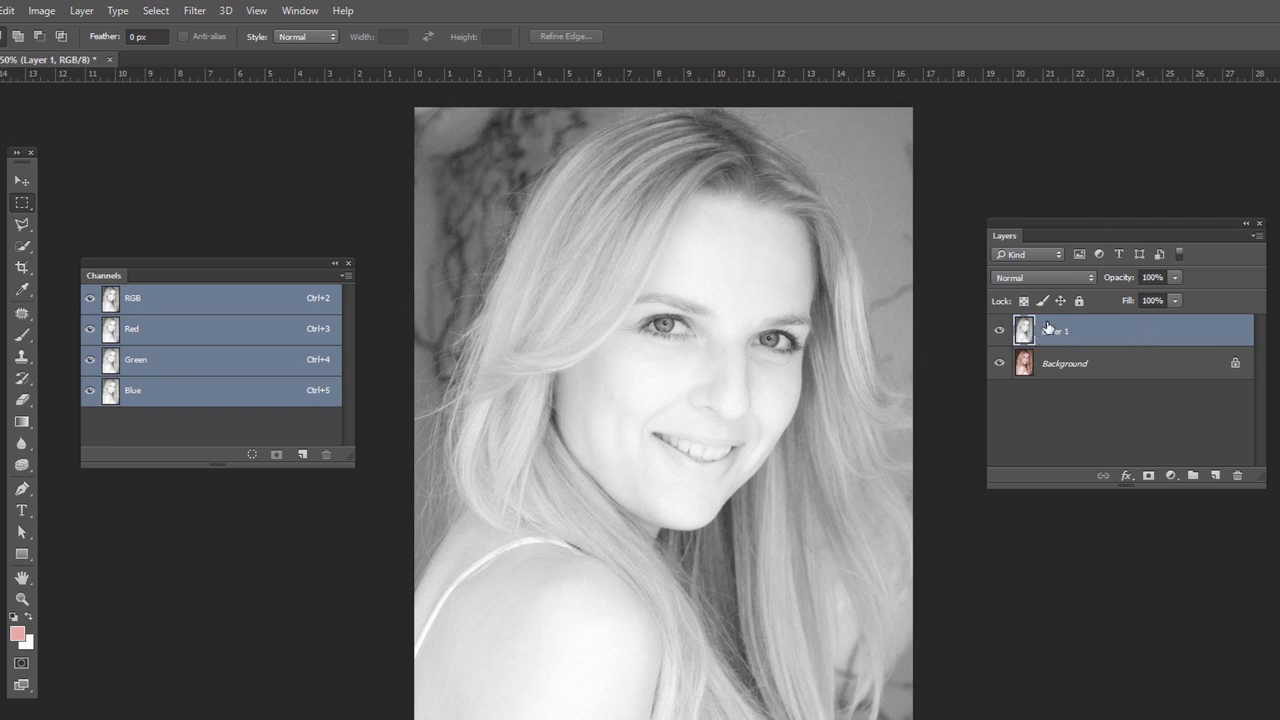
{"action": "left_click", "coordinate": [1043, 277]}
{"action": "left_click", "coordinate": [1030, 441]}
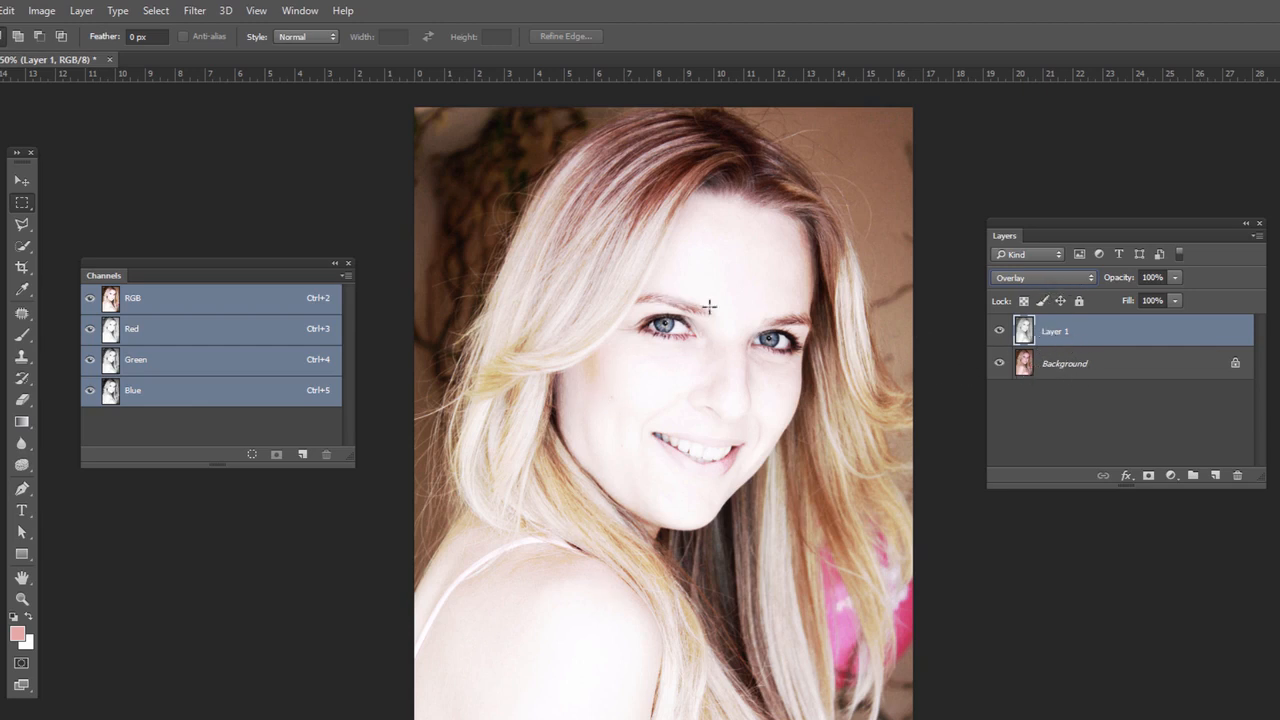
{"action": "left_click", "coordinate": [1176, 279]}
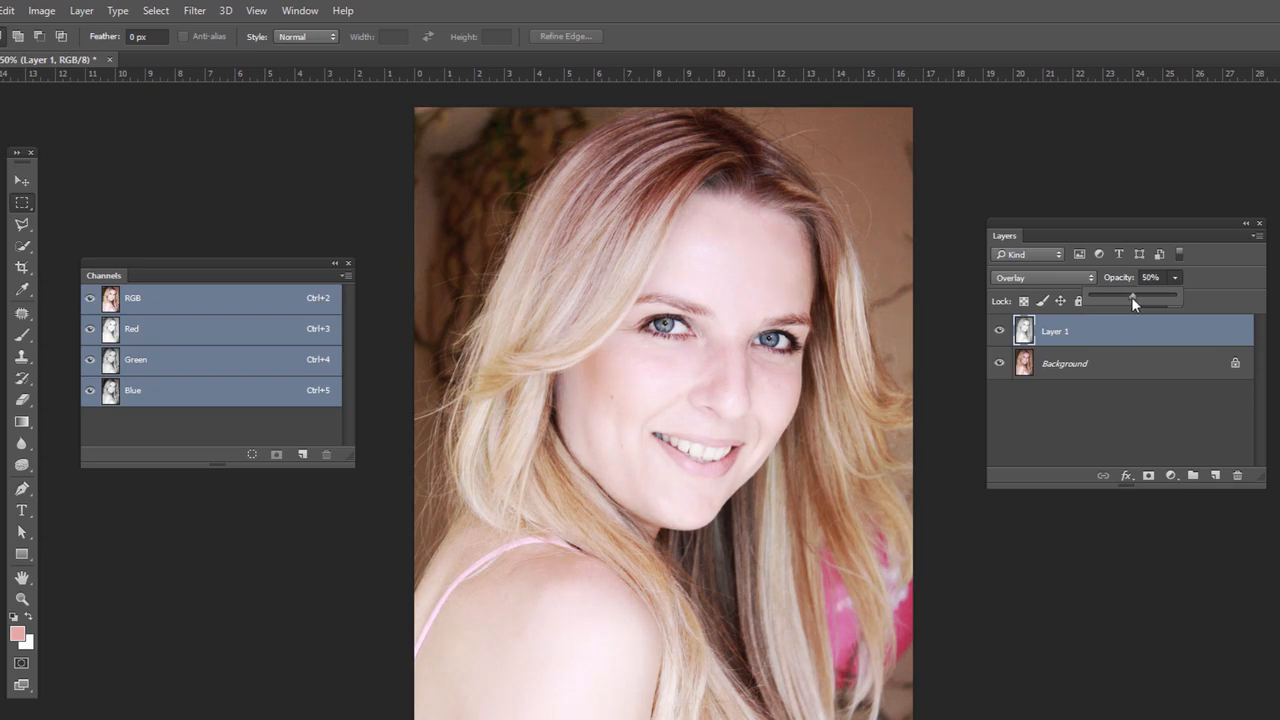
{"action": "left_click", "coordinate": [999, 333]}
{"action": "left_click", "coordinate": [999, 334]}
Step: Add a Curves adjustment layer above Layer 1
{"action": "left_click", "coordinate": [1168, 476]}
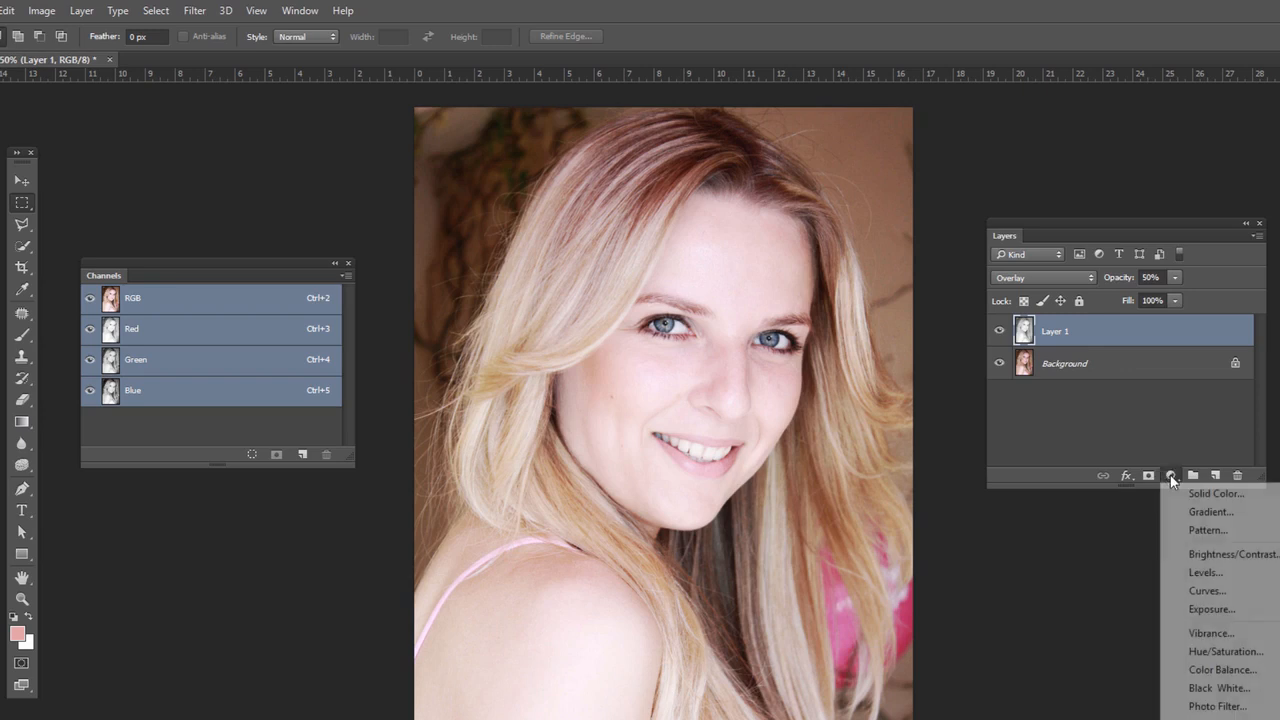
{"action": "left_click", "coordinate": [1198, 597]}
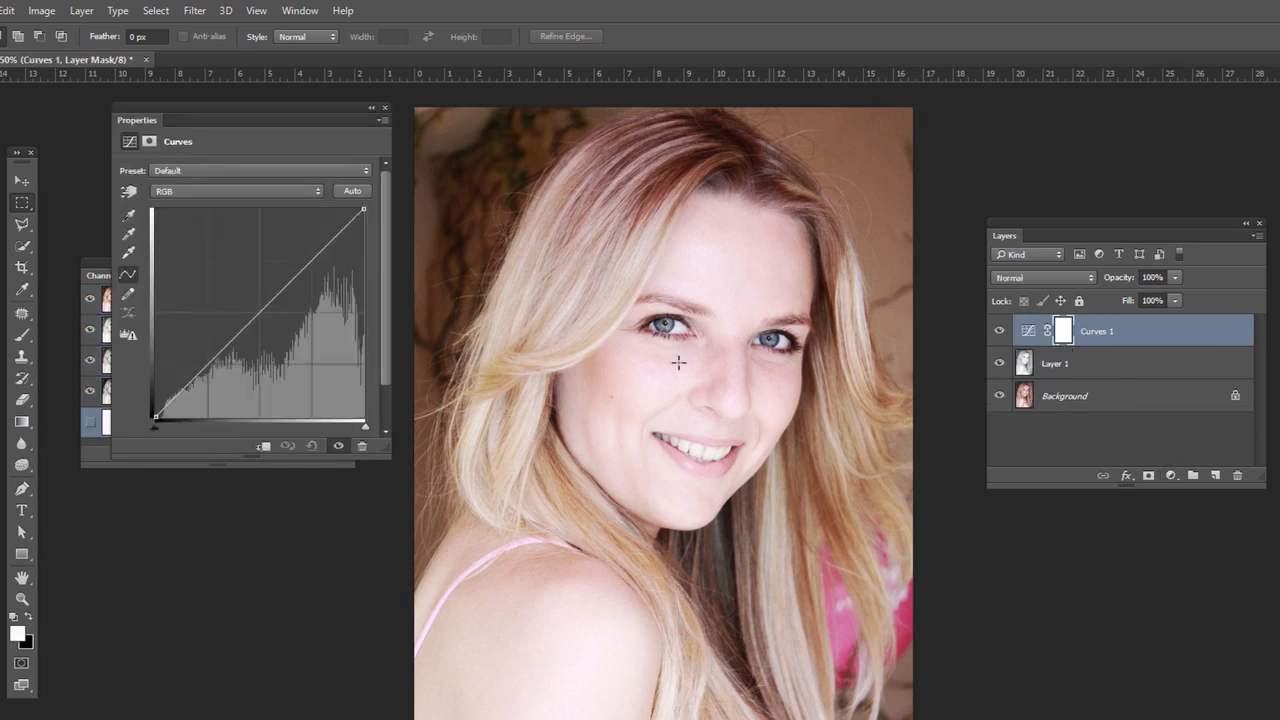
Step: Apply the Darker (RGB) Curves preset, shift its midpoint toward the shadows, and add a second curve point in the highlights
{"action": "left_click", "coordinate": [172, 178]}
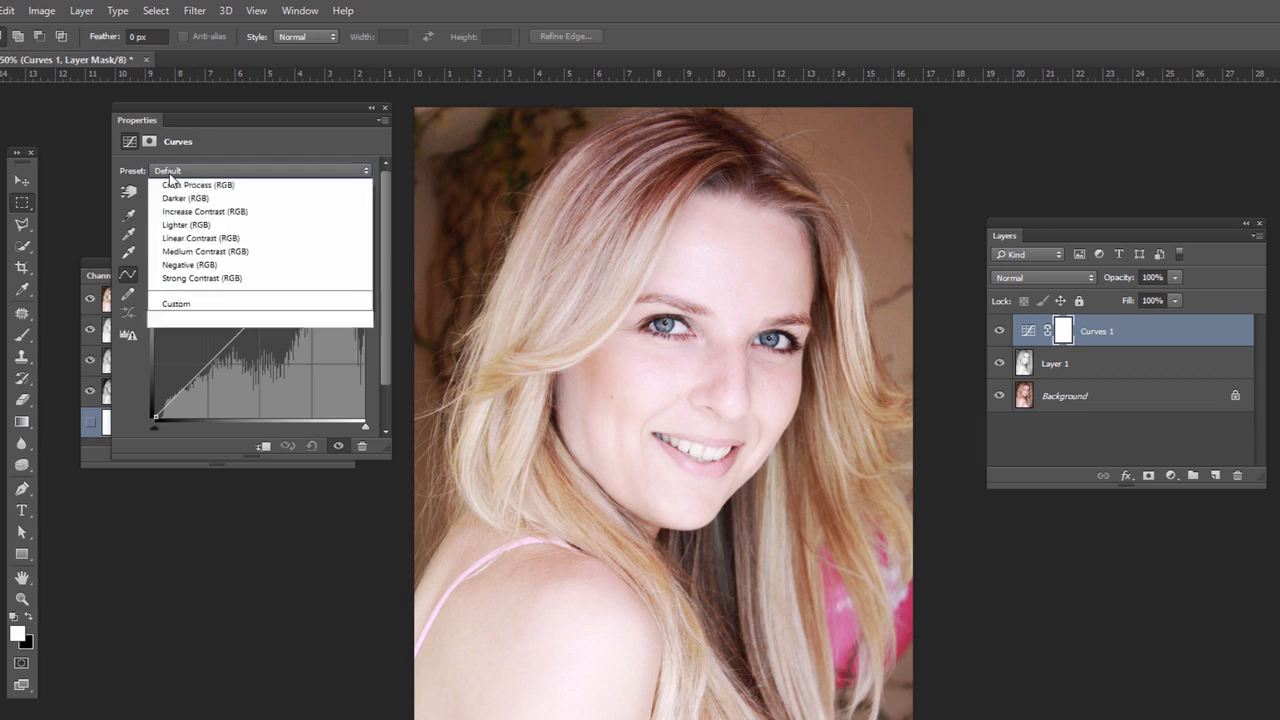
{"action": "left_click", "coordinate": [193, 241]}
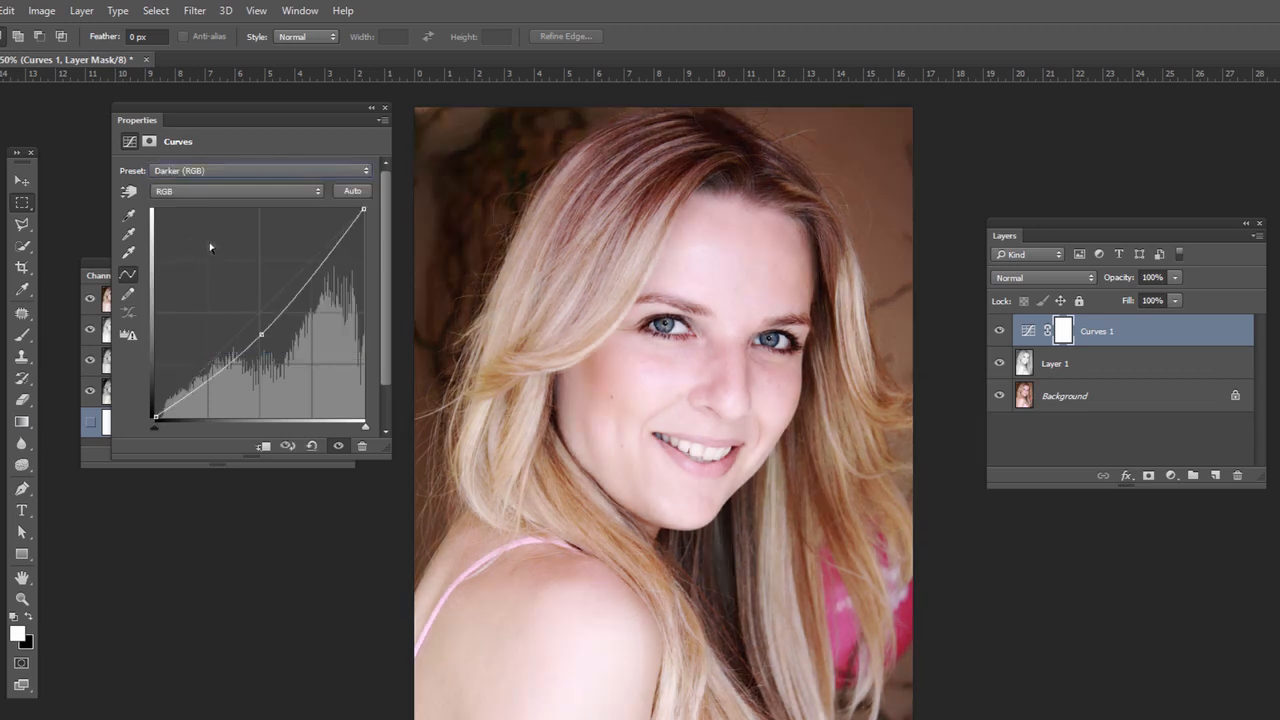
{"action": "left_click_drag", "start_coordinate": [260, 334], "coordinate": [238, 352]}
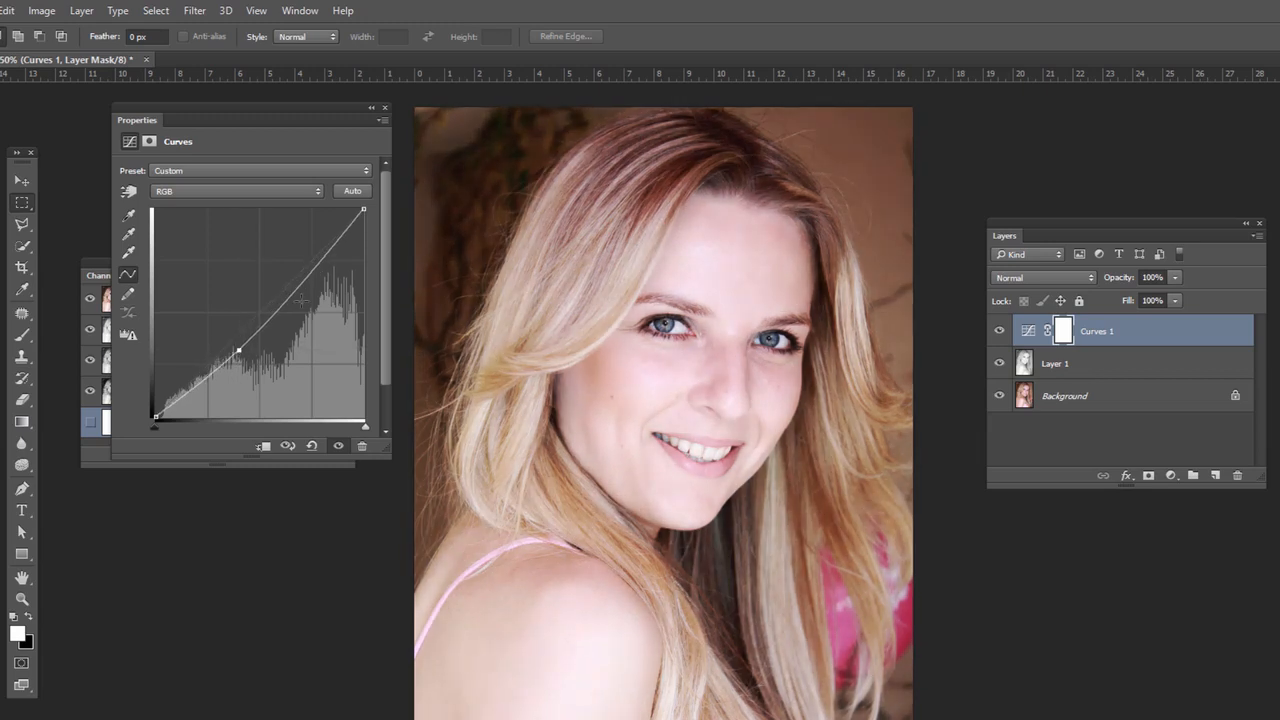
{"action": "left_click_drag", "start_coordinate": [307, 278], "coordinate": [324, 262]}
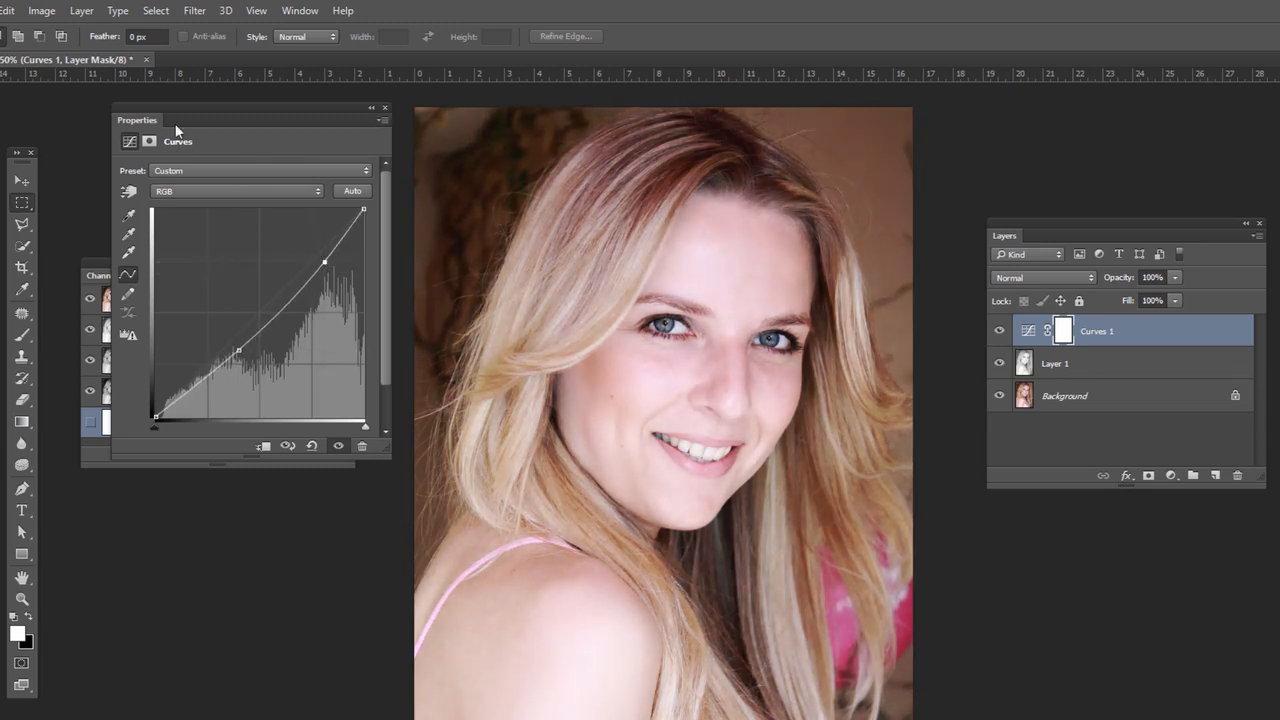
{"action": "left_click", "coordinate": [384, 112]}
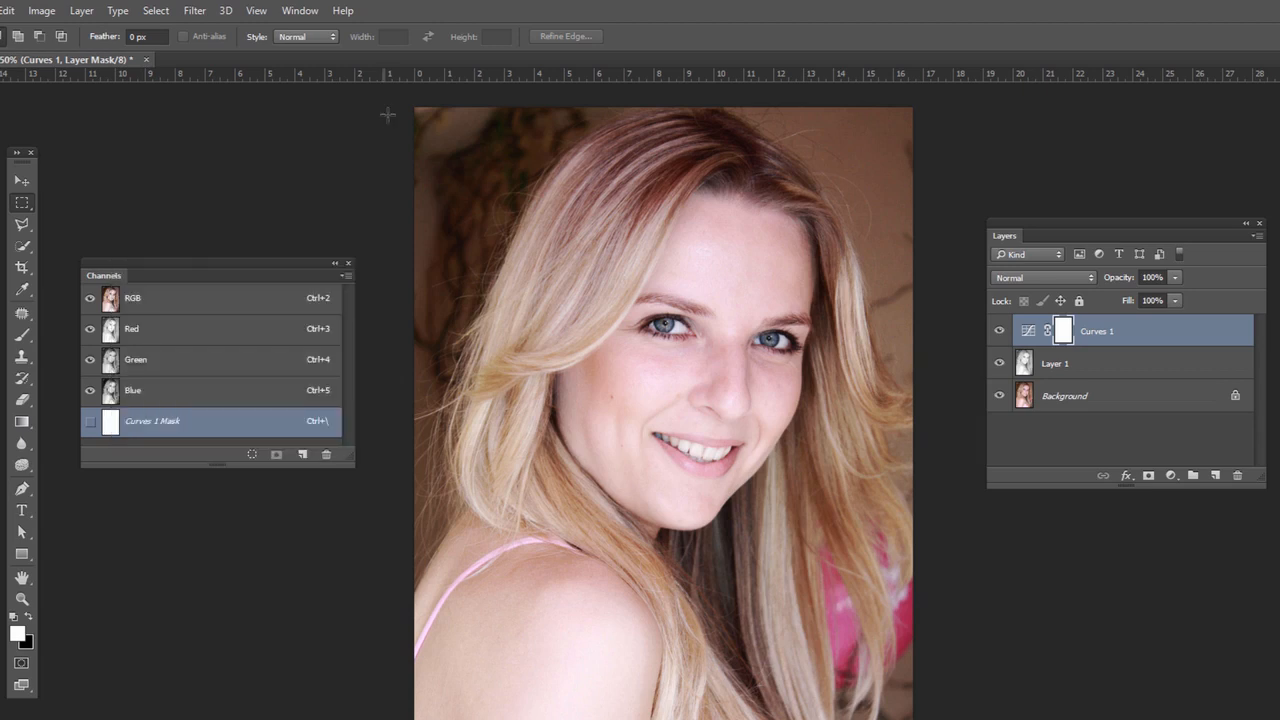
Step: Lower the Curves 1 layer's opacity to 60% and toggle its visibility to compare the effect
{"action": "left_click", "coordinate": [1028, 331]}
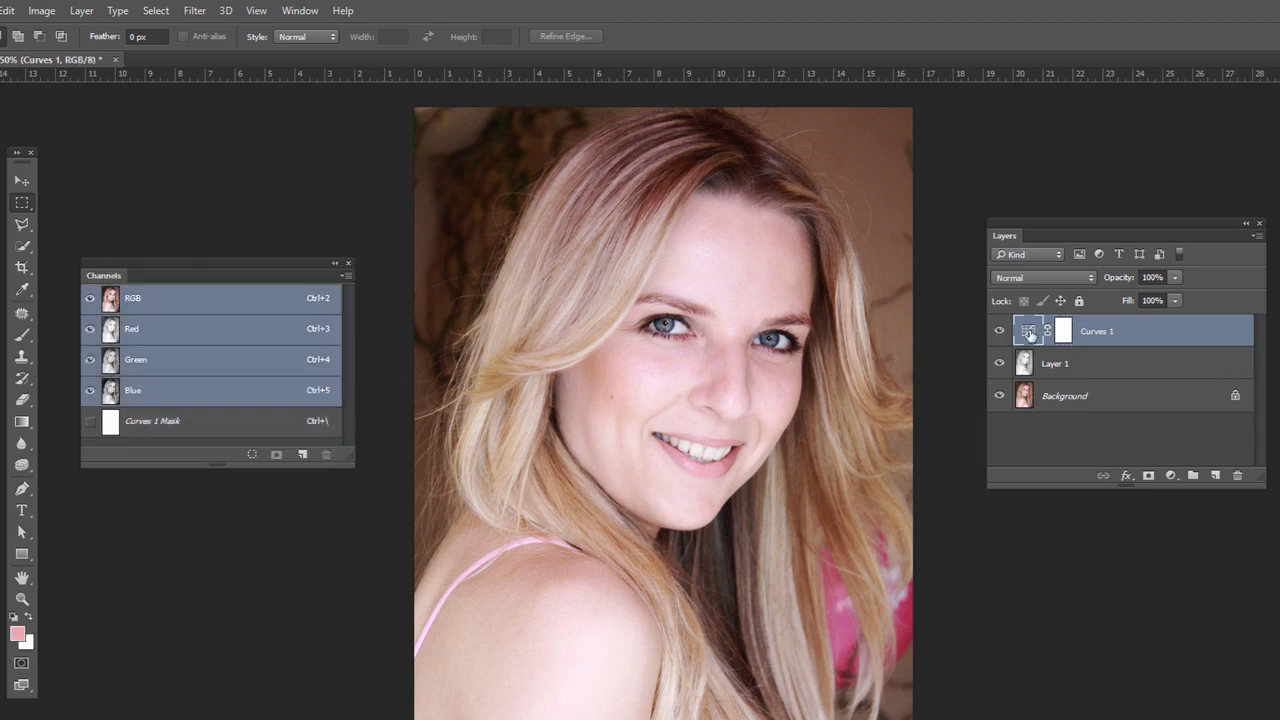
{"action": "left_click", "coordinate": [1176, 277]}
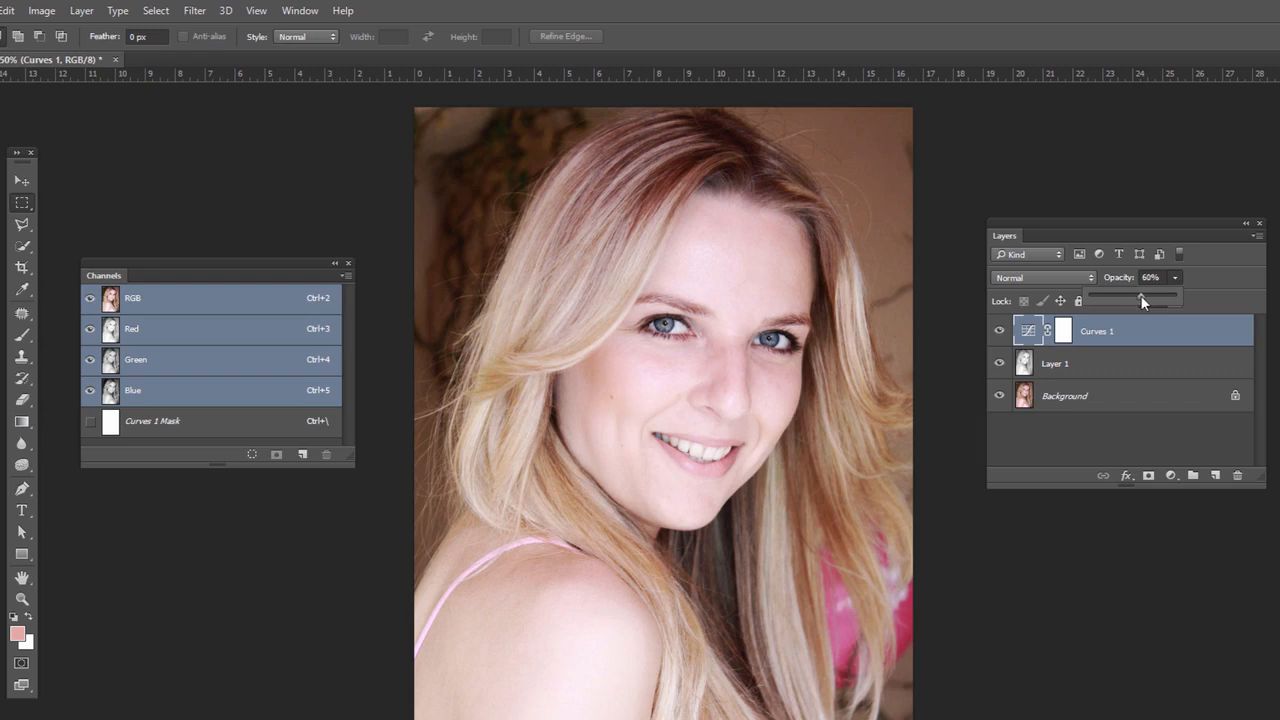
{"action": "left_click", "coordinate": [1003, 332]}
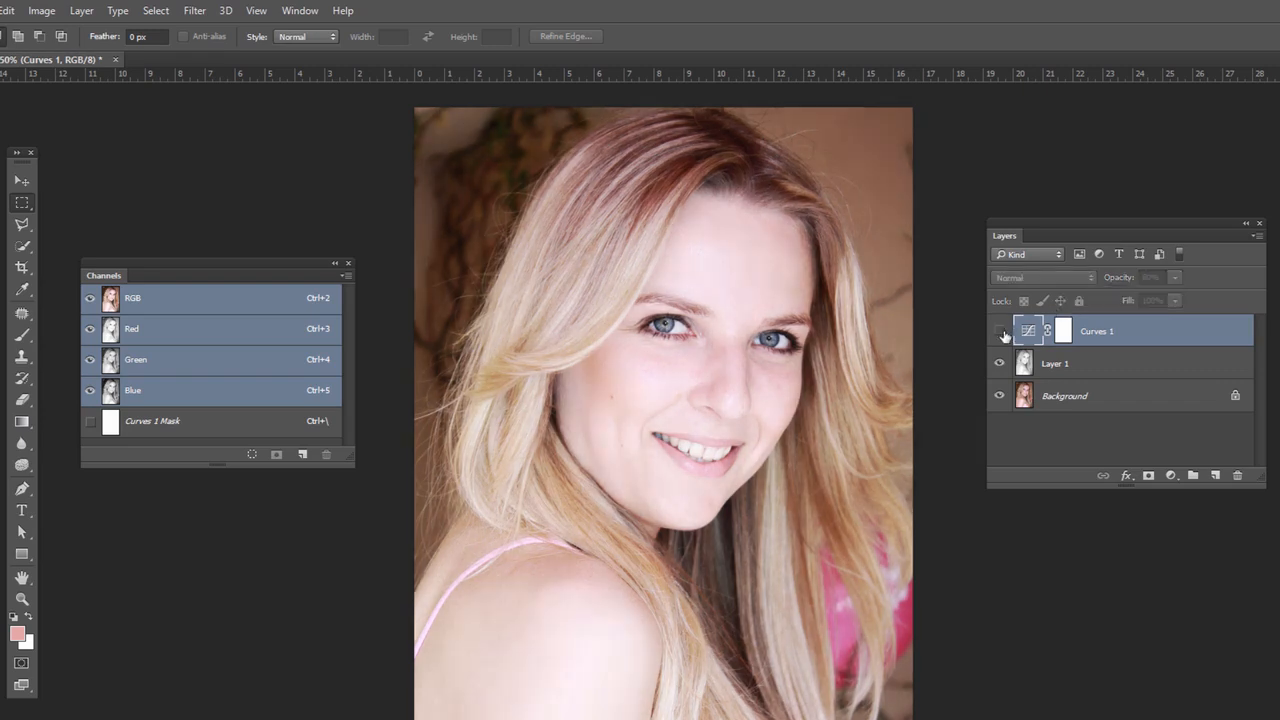
{"action": "left_click", "coordinate": [1003, 332]}
{"action": "left_click", "coordinate": [1003, 332]}
{"action": "left_click", "coordinate": [1003, 332]}
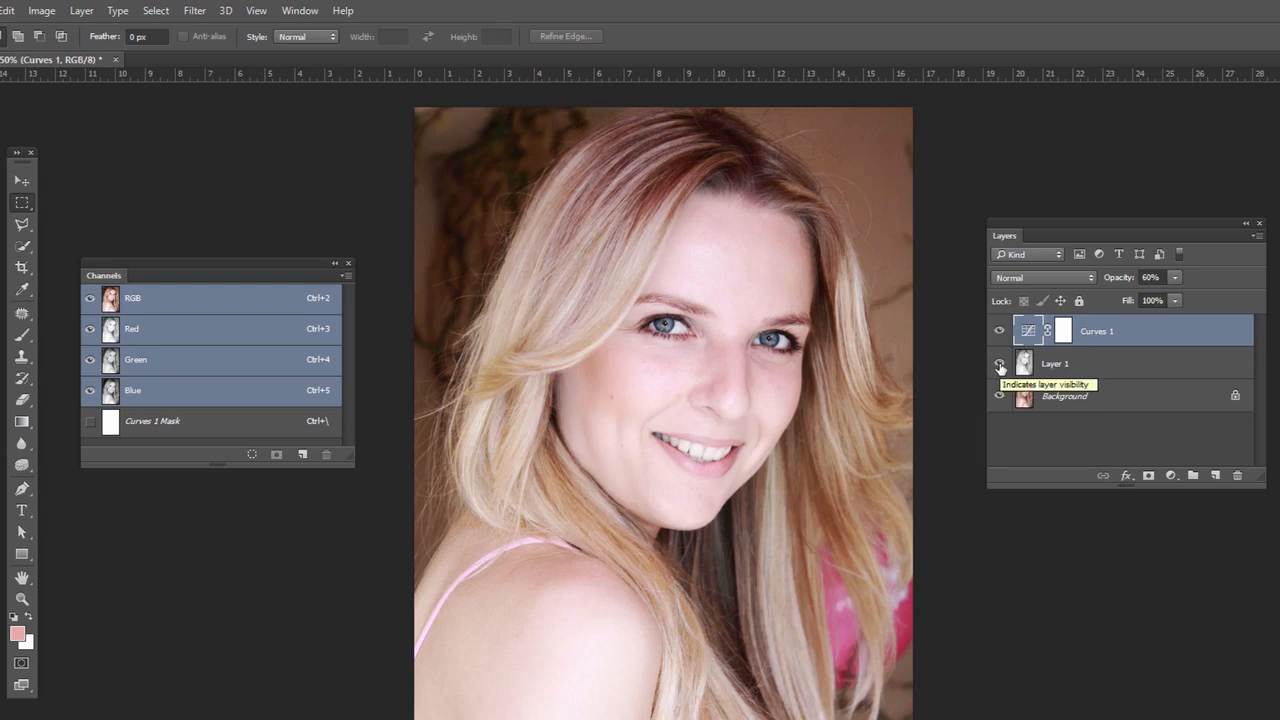
Step: Toggle Curves 1 and Layer 1 off and on to compare the original photo with each stage of the retouch
{"action": "left_click", "coordinate": [1000, 331]}
{"action": "left_click", "coordinate": [1000, 364]}
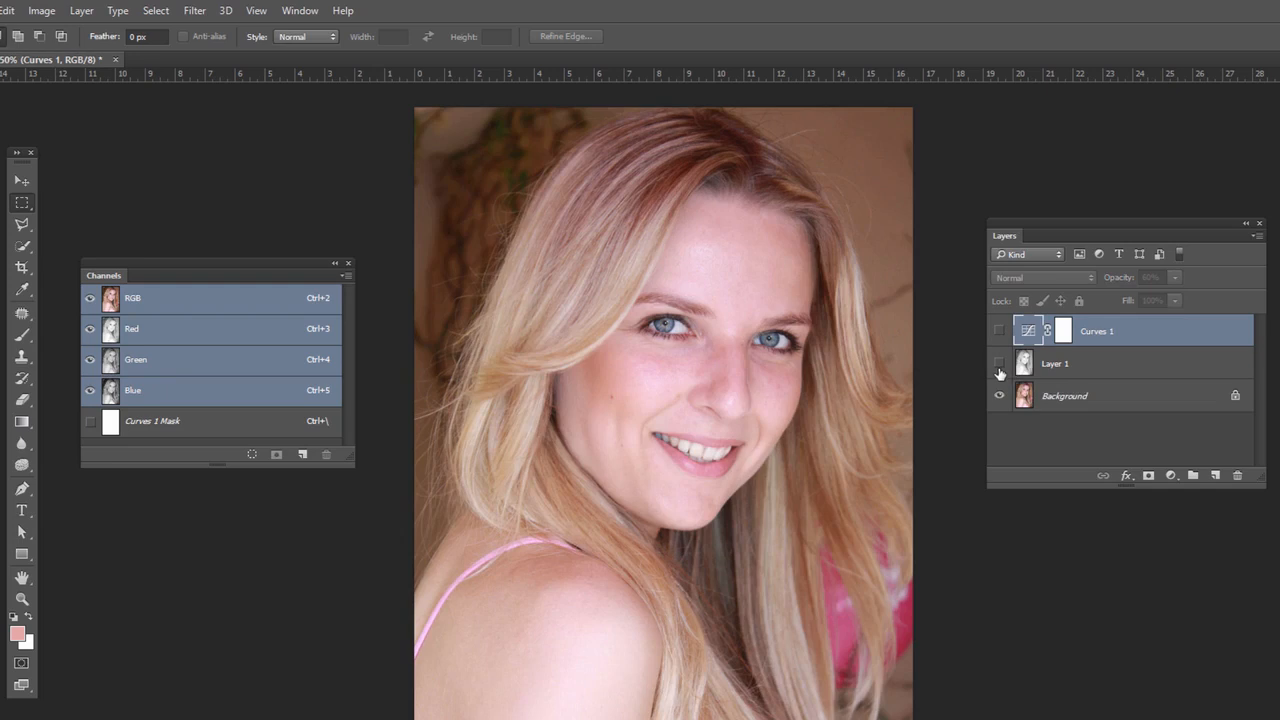
{"action": "left_click", "coordinate": [1000, 364]}
{"action": "left_click", "coordinate": [1000, 331]}
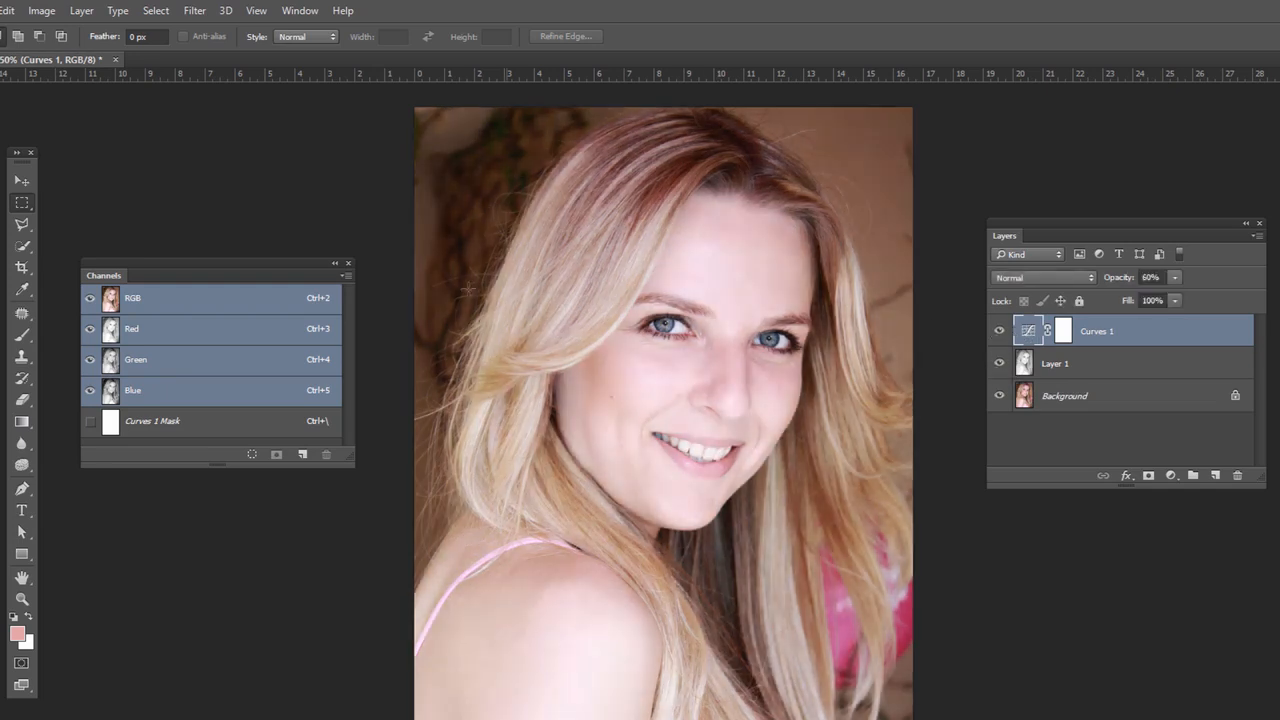
{"action": "left_click", "coordinate": [1000, 364]}
{"action": "left_click", "coordinate": [1000, 331]}
{"action": "left_click", "coordinate": [1000, 364]}
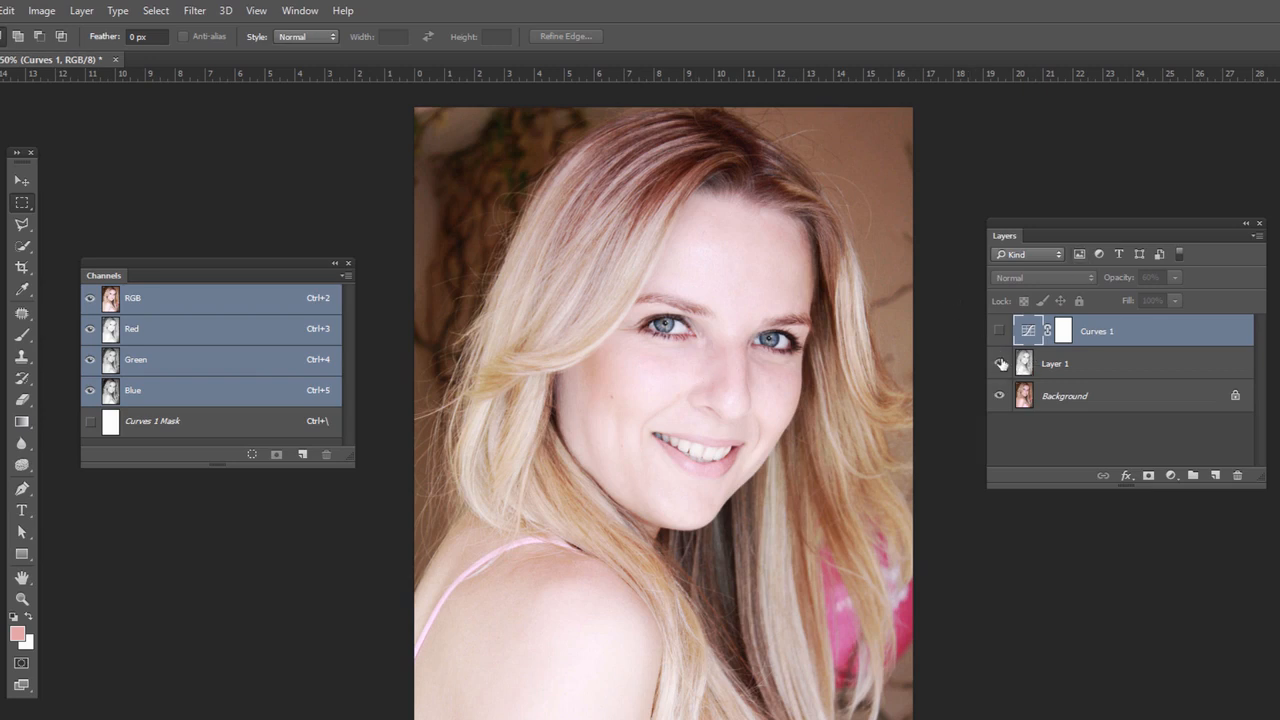
{"action": "left_click", "coordinate": [999, 331]}
Step: Select Layer 1, check the effect of Curves 1, and inspect the Red channel before returning to the RGB composite
{"action": "left_click", "coordinate": [1024, 366]}
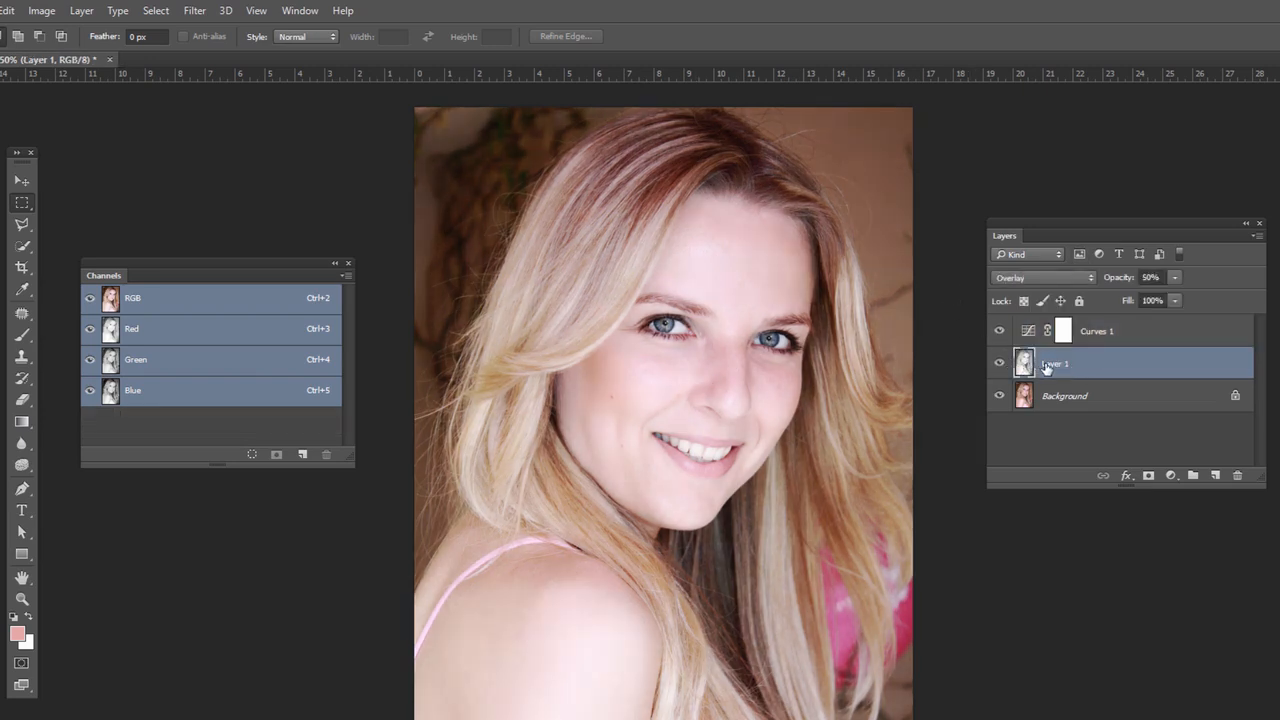
{"action": "left_click", "coordinate": [1000, 332]}
{"action": "left_click", "coordinate": [1000, 332]}
{"action": "left_click", "coordinate": [209, 337]}
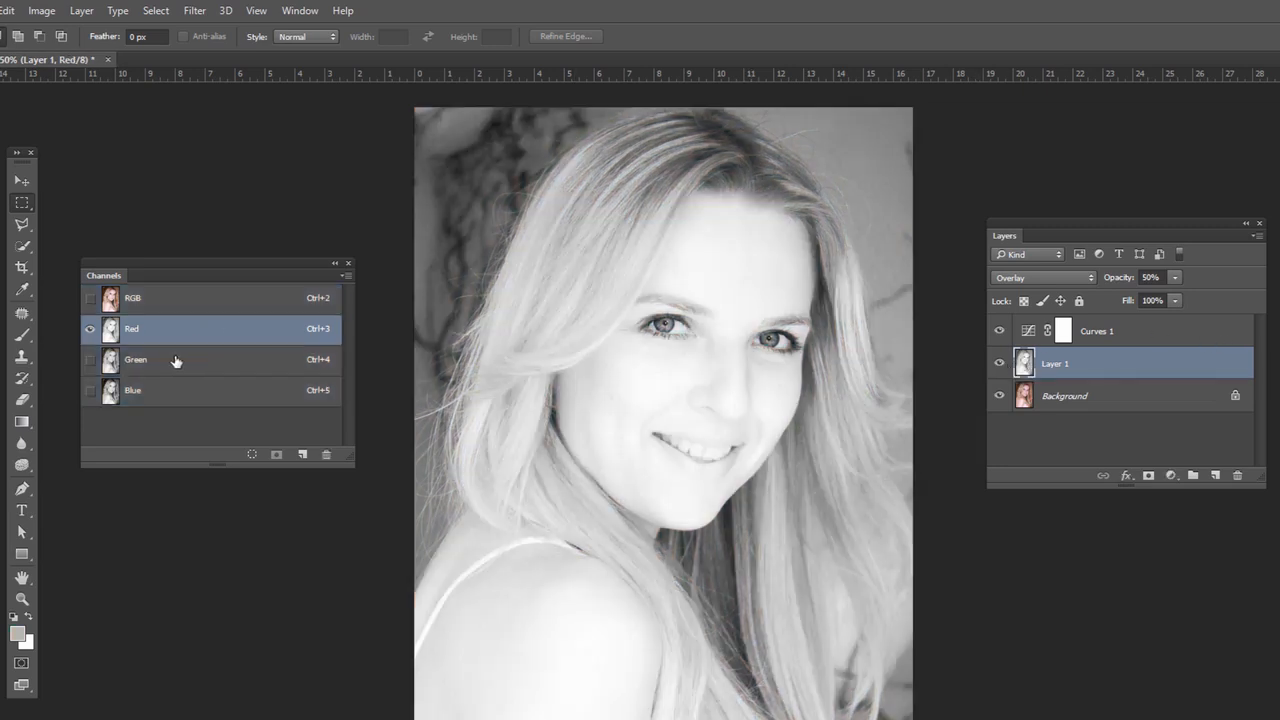
{"action": "left_click", "coordinate": [246, 300]}
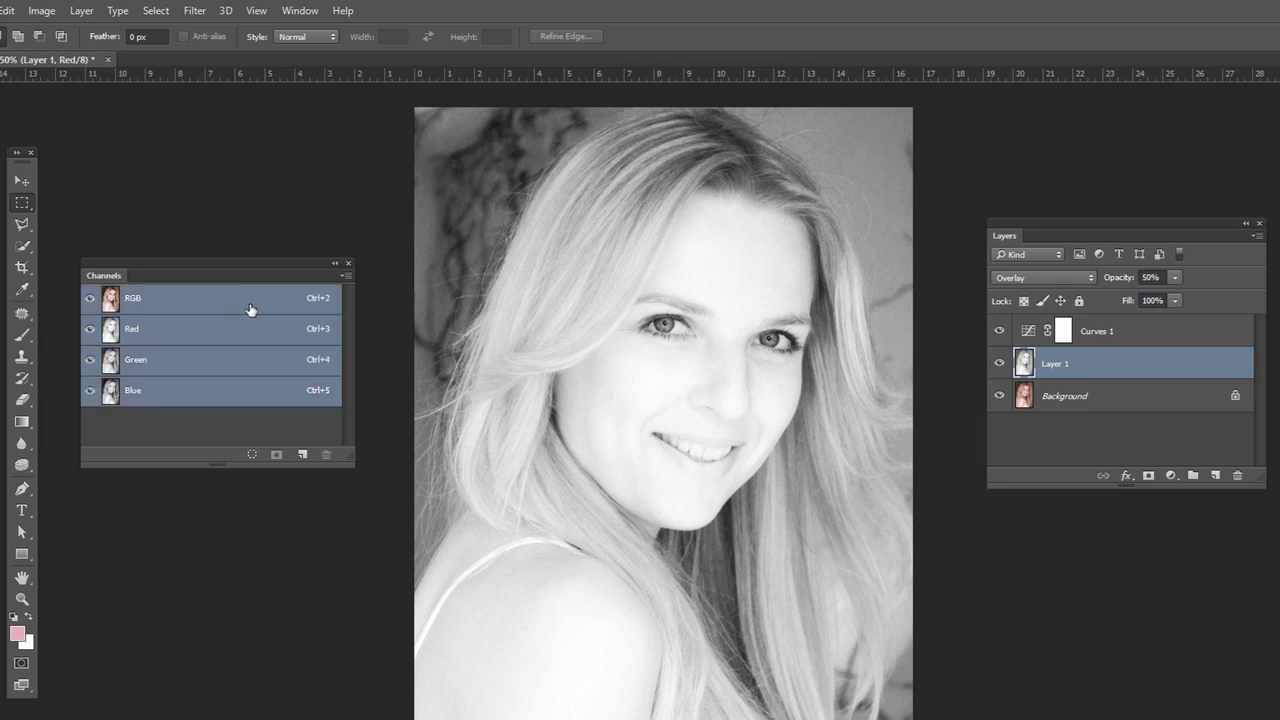
Step: Compare the skin with and without the overlay, hiding both upper layers and restoring Layer 1 first
{"action": "left_click", "coordinate": [1000, 364]}
{"action": "left_click", "coordinate": [1000, 364]}
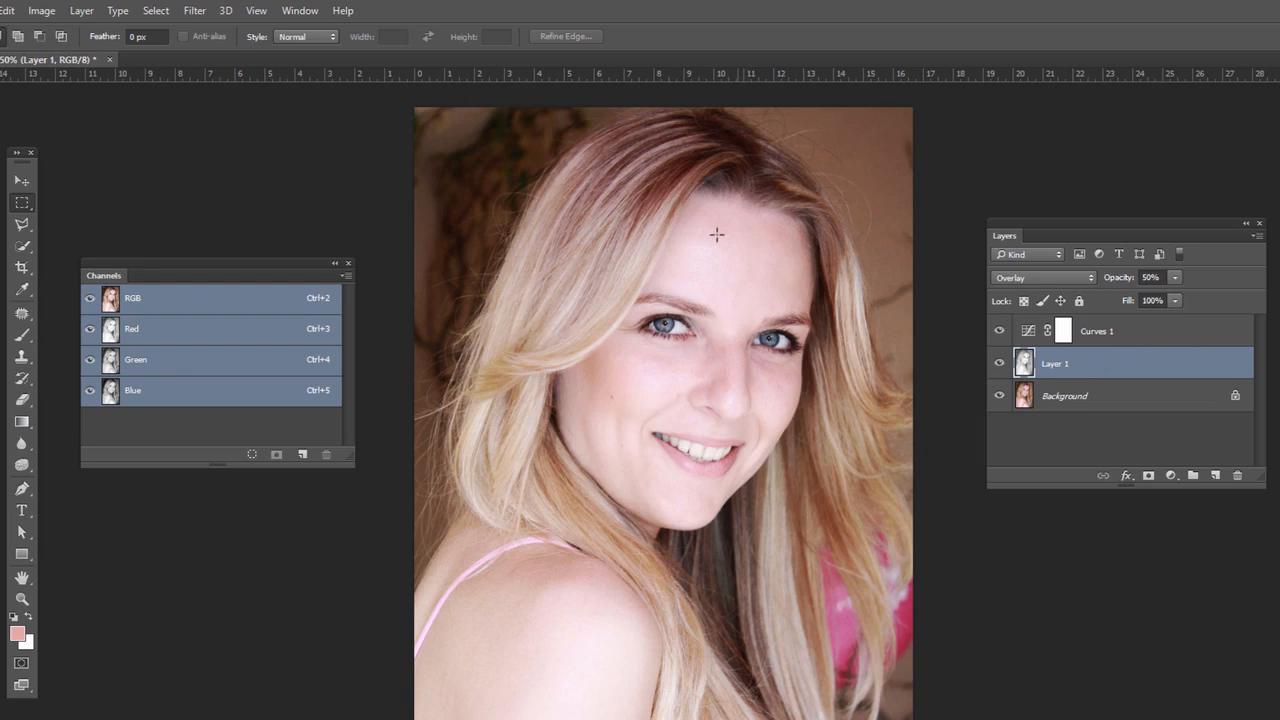
{"action": "left_click_drag", "start_coordinate": [999, 330], "coordinate": [998, 369]}
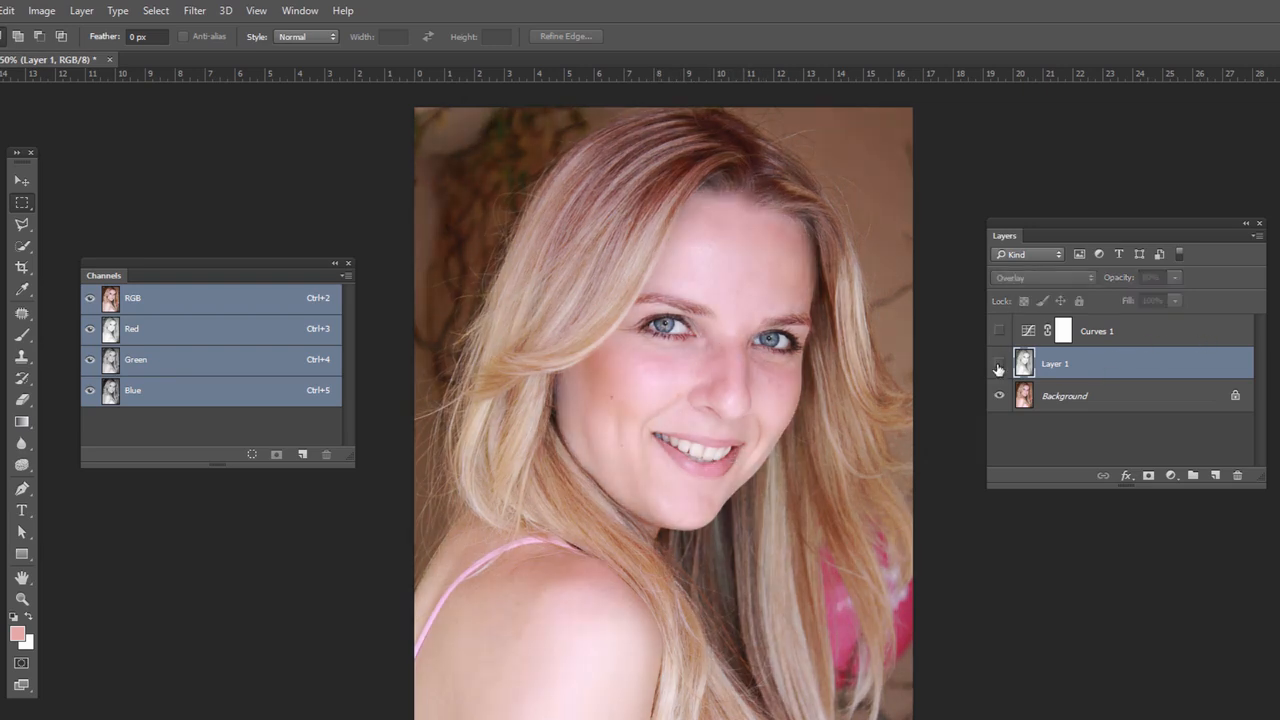
{"action": "left_click", "coordinate": [998, 363]}
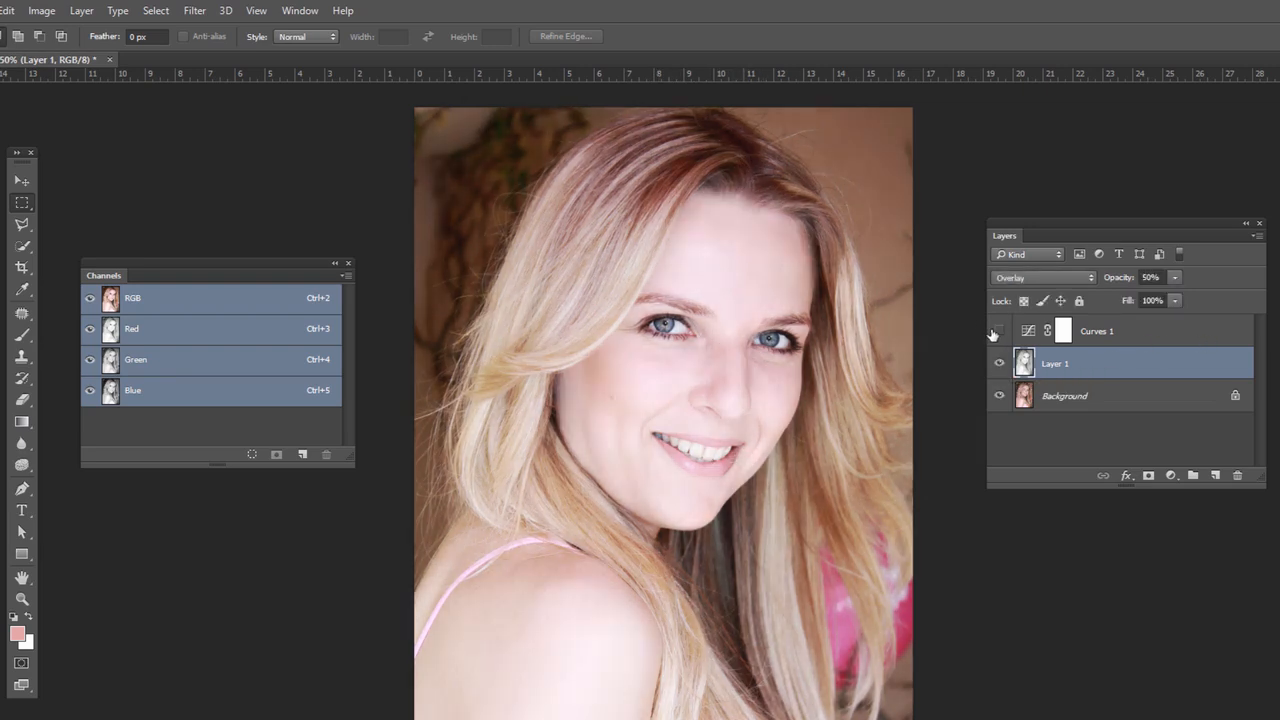